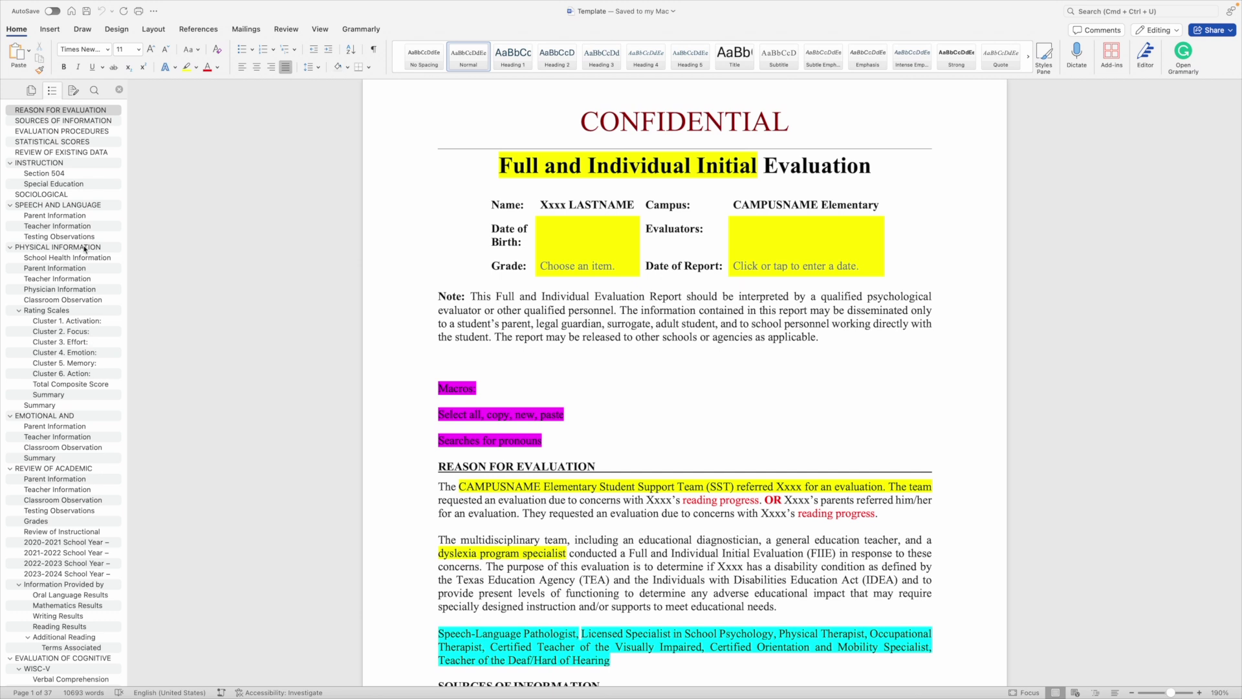
Browse the report's heading outline and jump between the WISC-V and WPPSI-IV sections of the cognitive evaluation
{"action": "scroll", "coordinate": [95, 323], "scroll_direction": "up", "scroll_amount": 2}
{"action": "scroll", "coordinate": [90, 317], "scroll_direction": "down", "scroll_amount": 5}
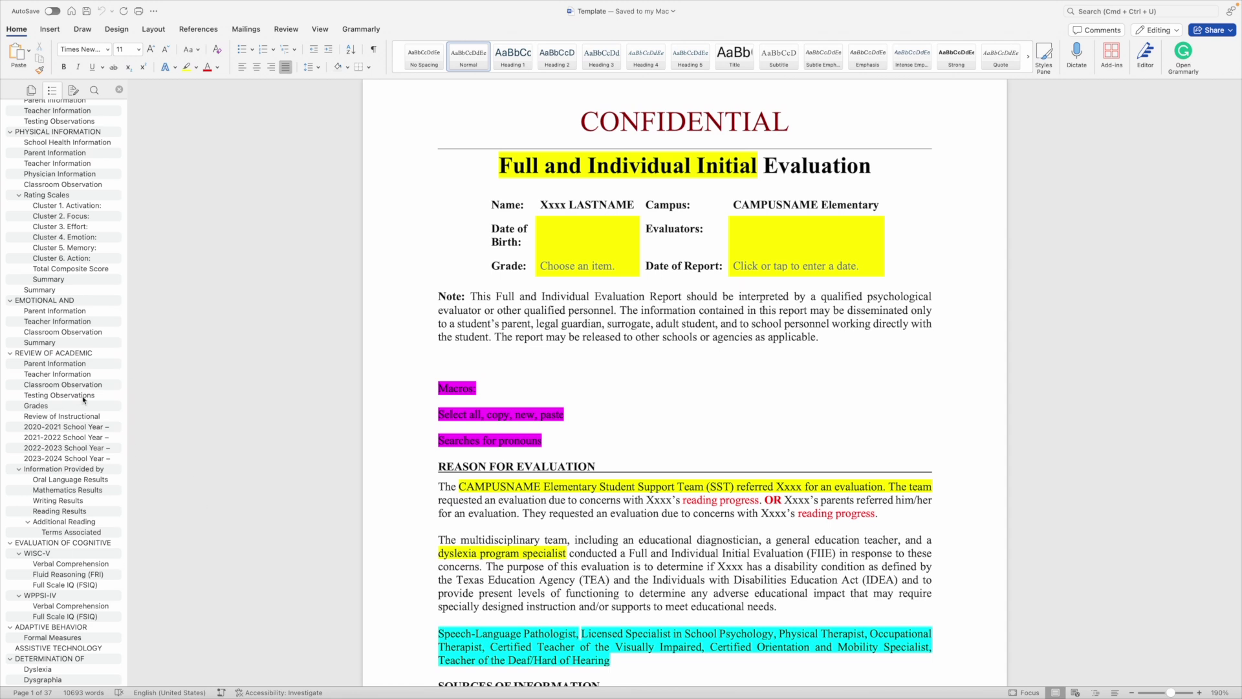
{"action": "scroll", "coordinate": [84, 400], "scroll_direction": "up", "scroll_amount": 5}
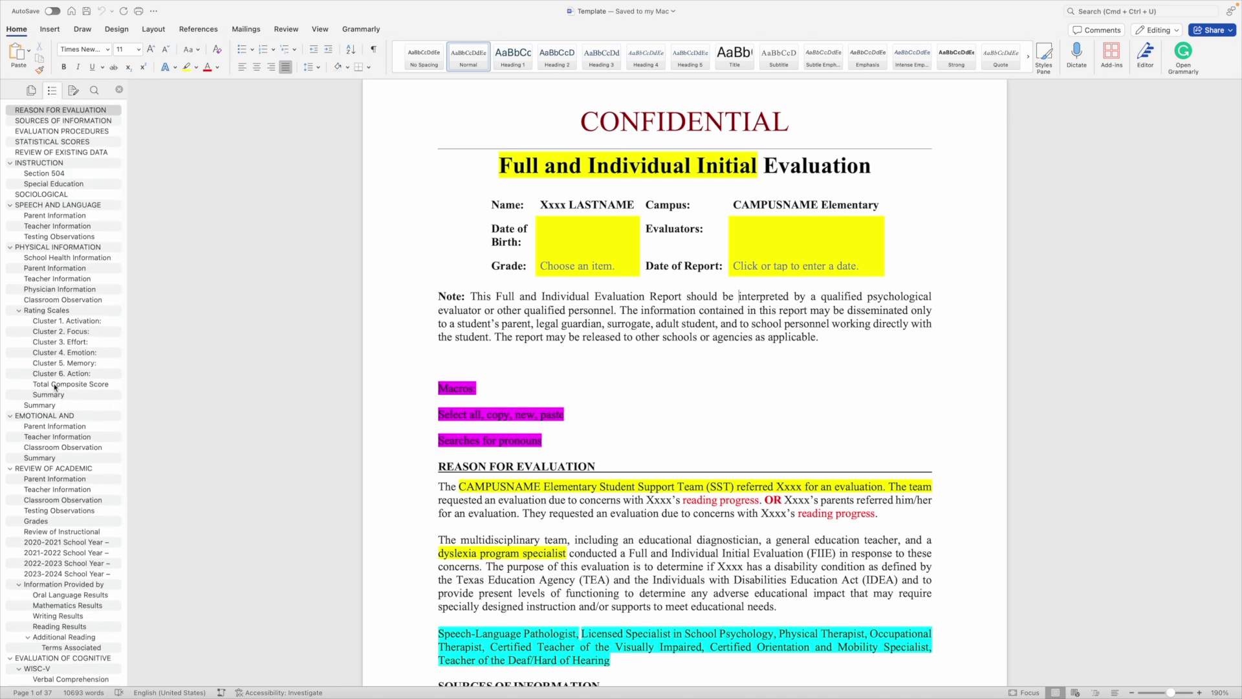
{"action": "scroll", "coordinate": [79, 303], "scroll_direction": "down", "scroll_amount": 10}
{"action": "scroll", "coordinate": [79, 302], "scroll_direction": "down", "scroll_amount": 2}
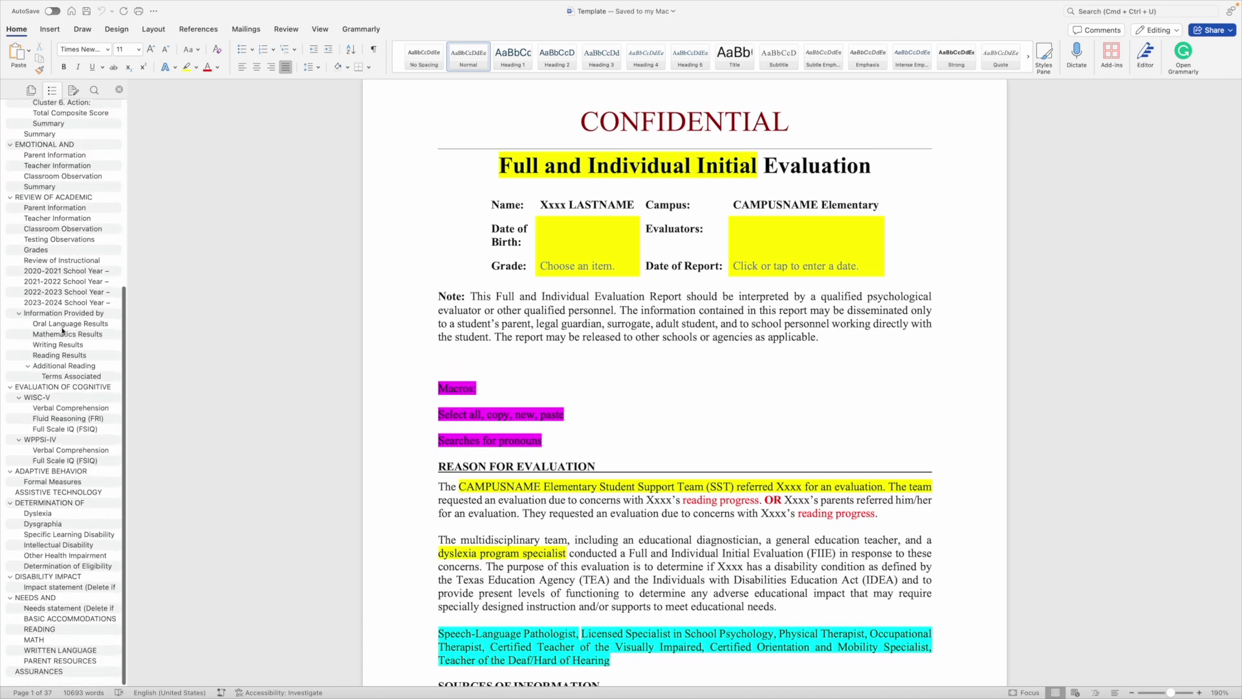
{"action": "left_click", "coordinate": [59, 401]}
{"action": "left_click", "coordinate": [59, 444]}
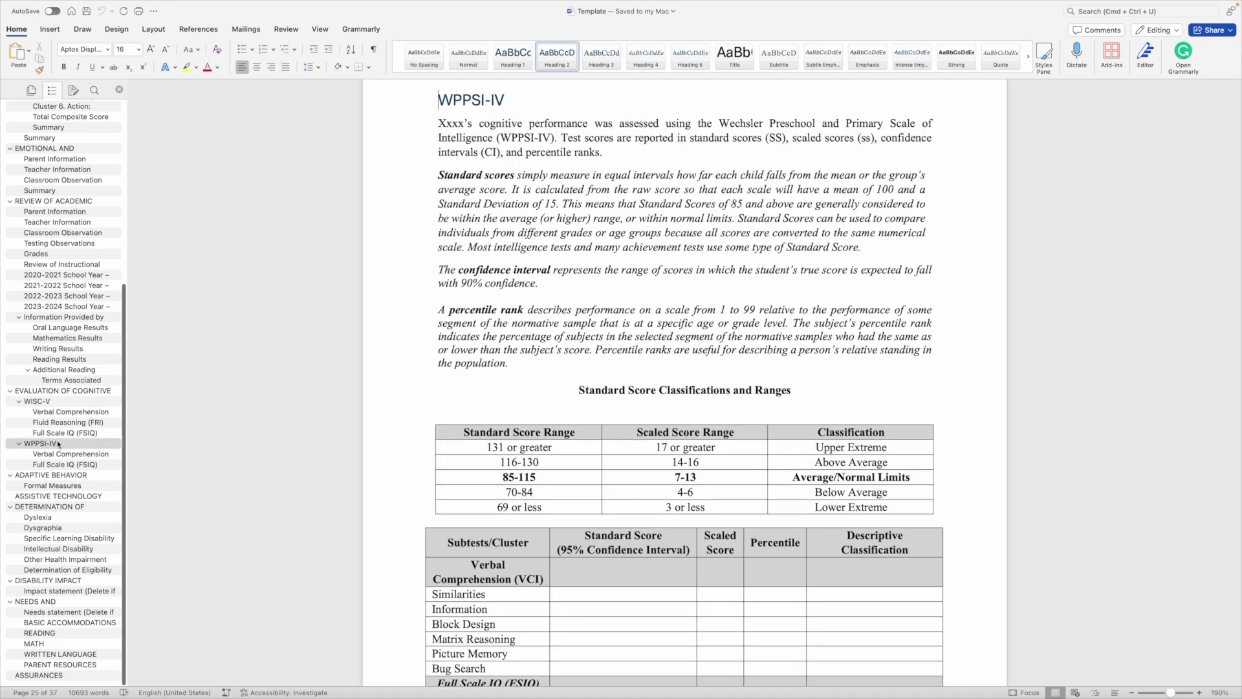
{"action": "right_click", "coordinate": [53, 400]}
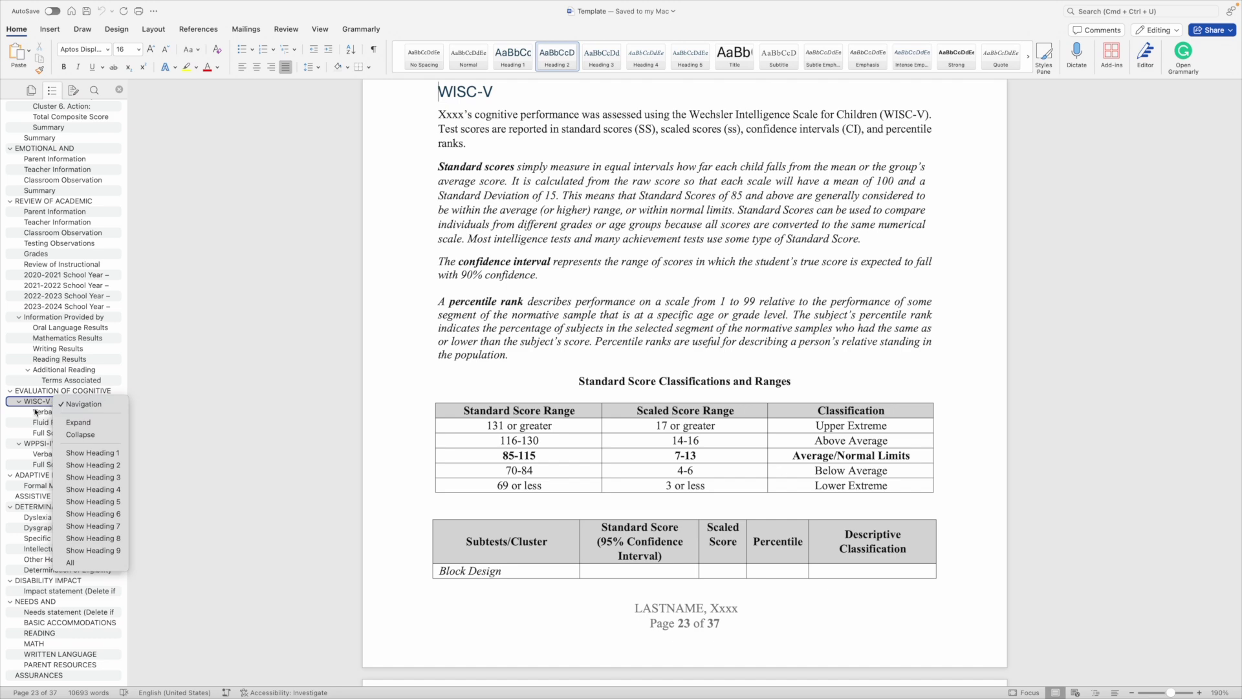
{"action": "left_click", "coordinate": [35, 404]}
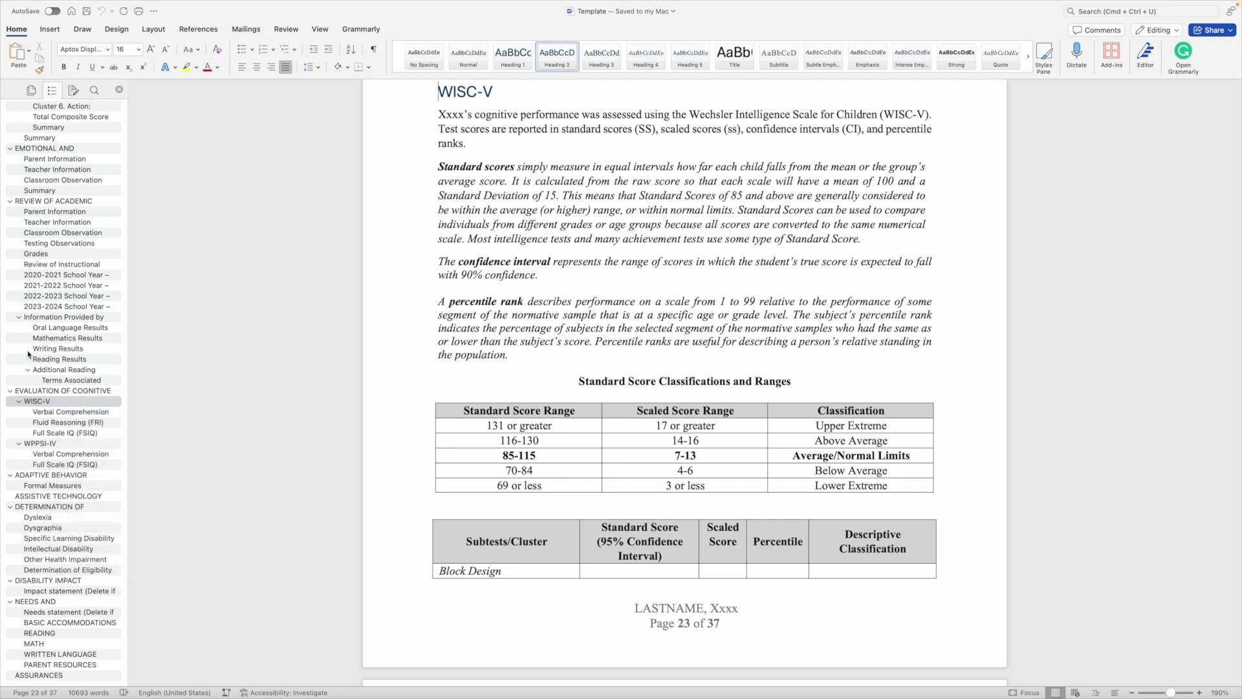
{"action": "left_click", "coordinate": [26, 445]}
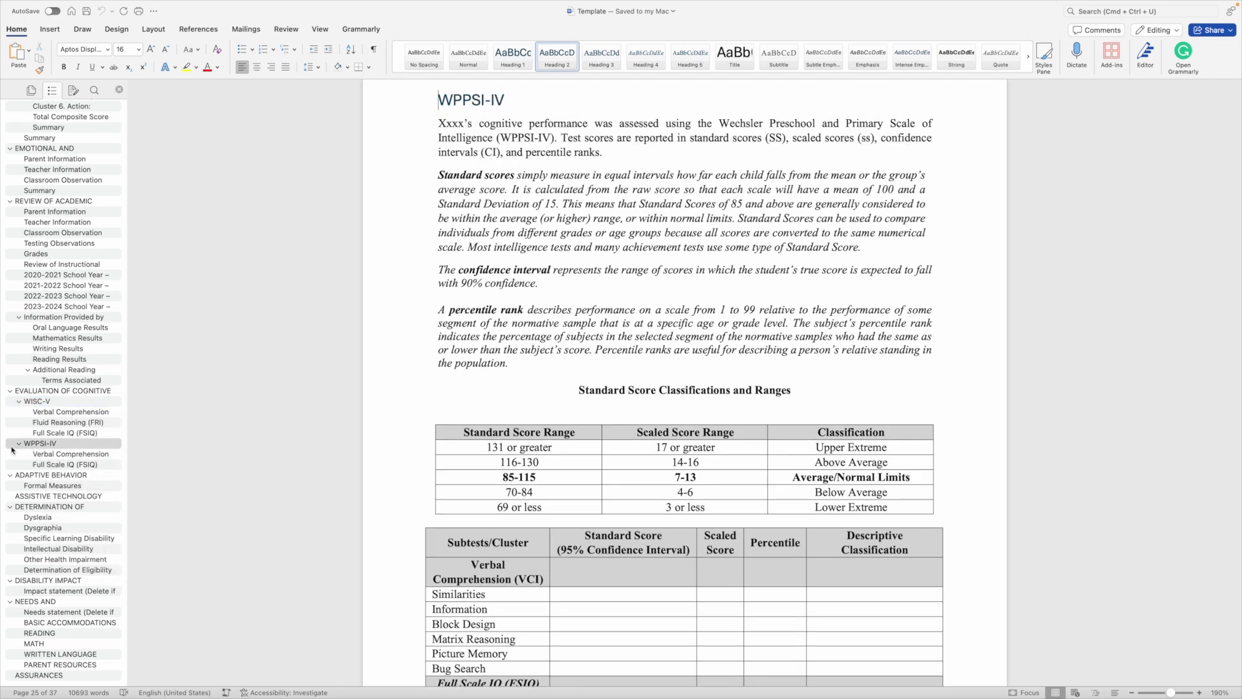
{"action": "left_click", "coordinate": [37, 402]}
{"action": "left_click", "coordinate": [53, 445]}
{"action": "scroll", "coordinate": [54, 445], "scroll_direction": "up", "scroll_amount": 5}
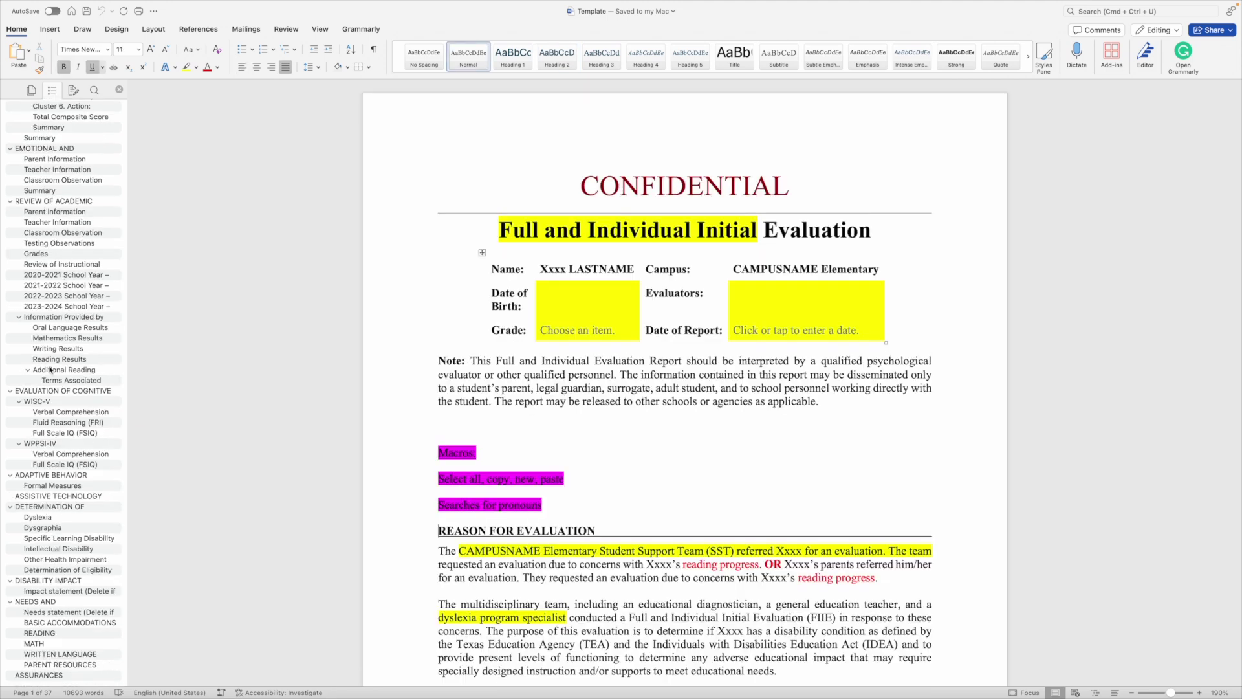
{"action": "left_click", "coordinate": [39, 401]}
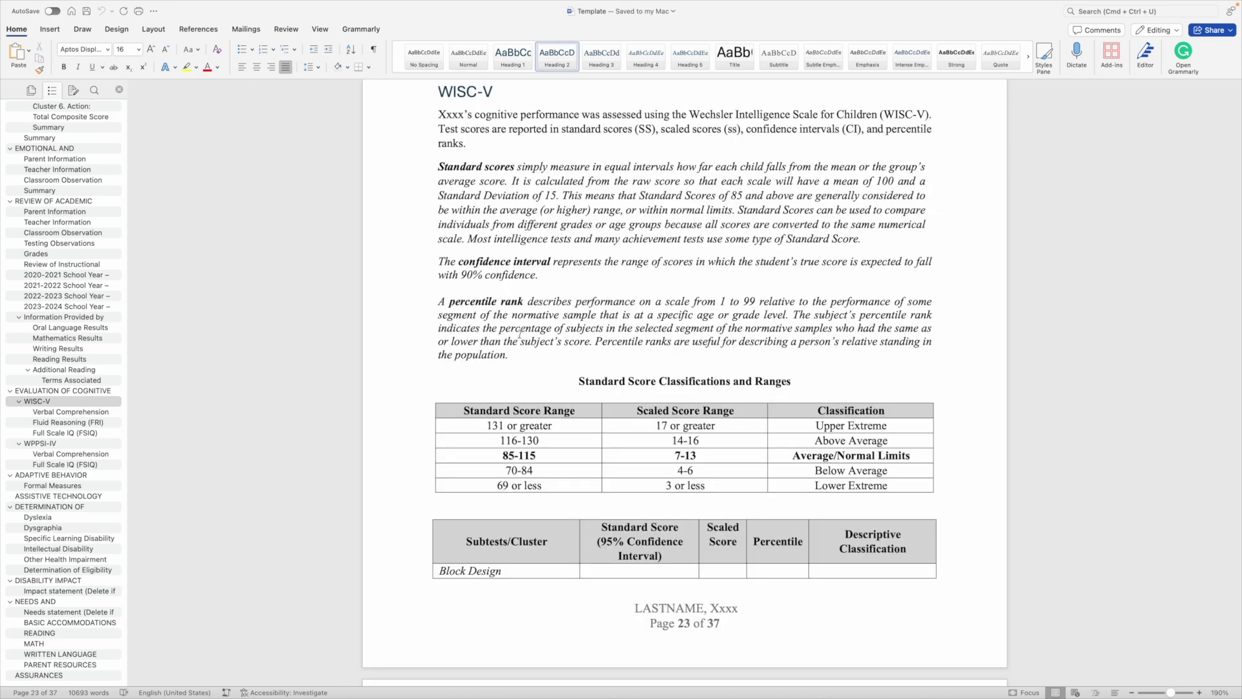
{"action": "scroll", "coordinate": [527, 307], "scroll_direction": "down", "scroll_amount": 1}
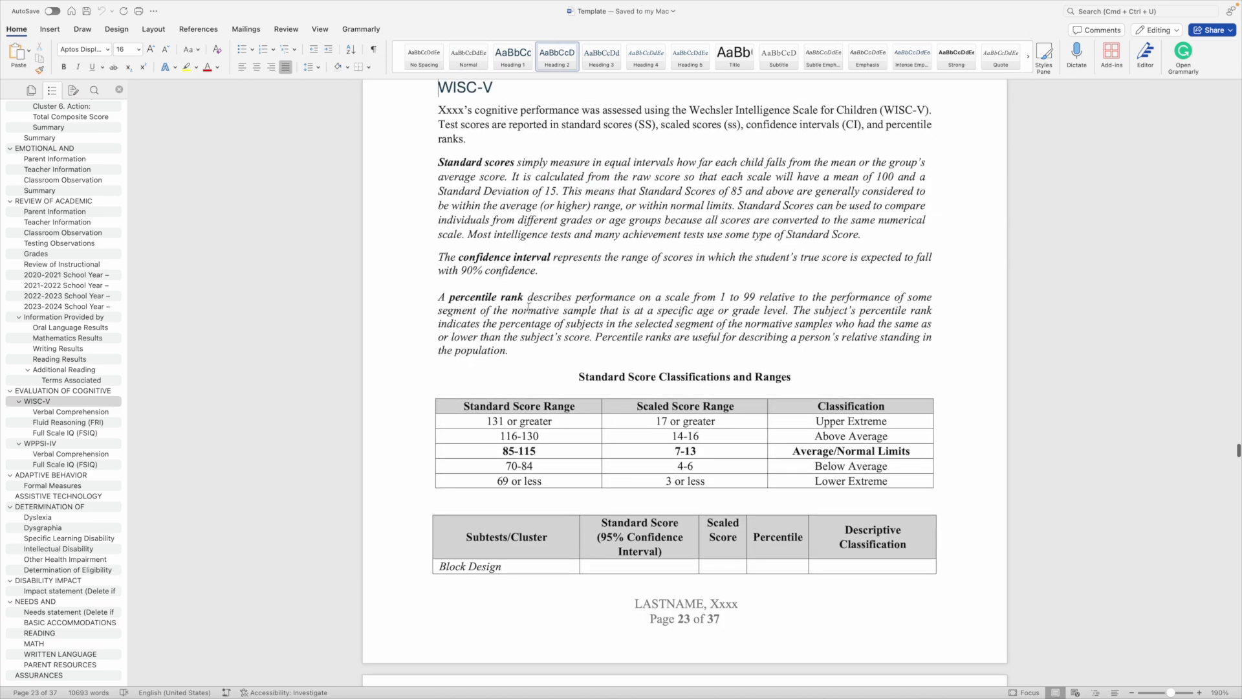
{"action": "scroll", "coordinate": [119, 246], "scroll_direction": "up", "scroll_amount": 3}
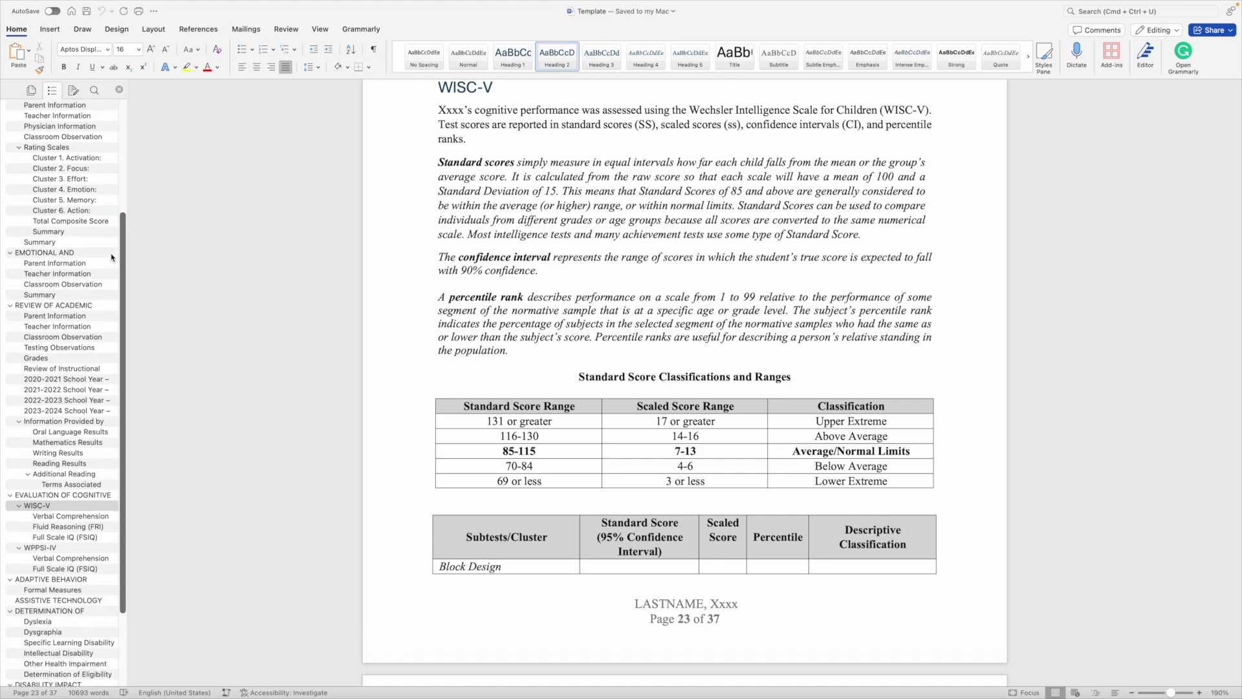
{"action": "scroll", "coordinate": [78, 163], "scroll_direction": "up", "scroll_amount": 10}
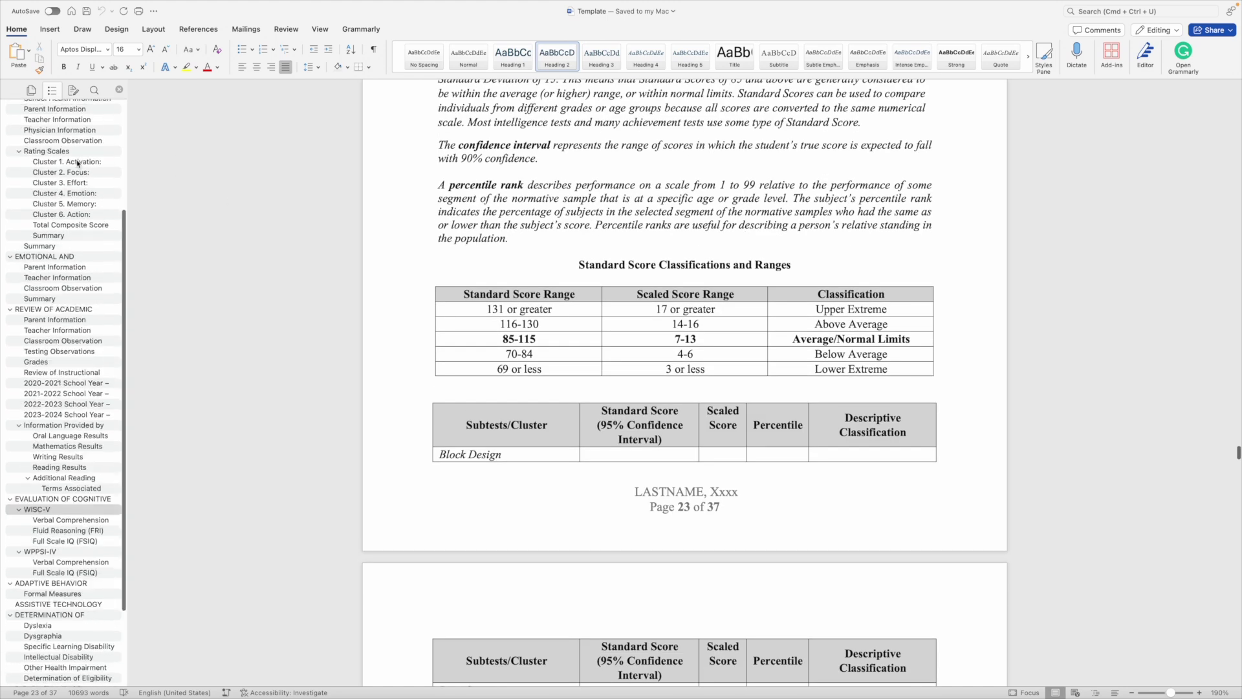
Page through the report from Reason for Evaluation, and view the Oral Language Results and Cluster 1. Activation sections through the heading outline
{"action": "left_click", "coordinate": [59, 110]}
{"action": "scroll", "coordinate": [660, 311], "scroll_direction": "down", "scroll_amount": 15}
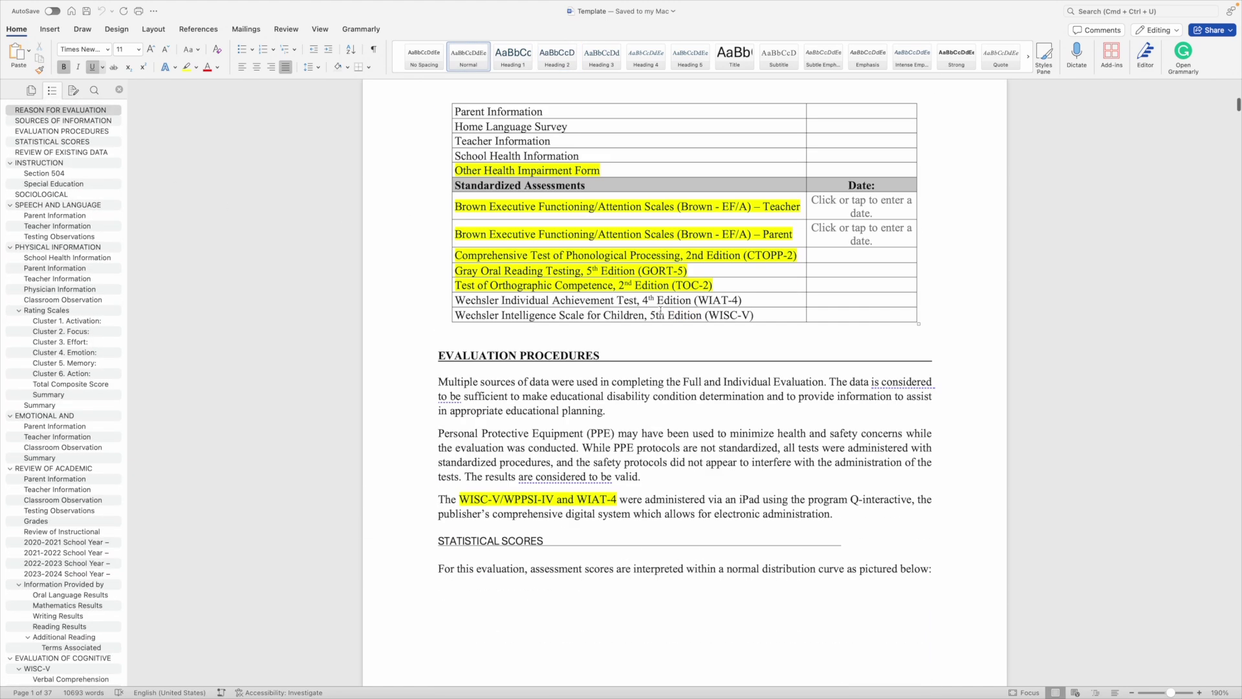
{"action": "scroll", "coordinate": [659, 310], "scroll_direction": "down", "scroll_amount": 20}
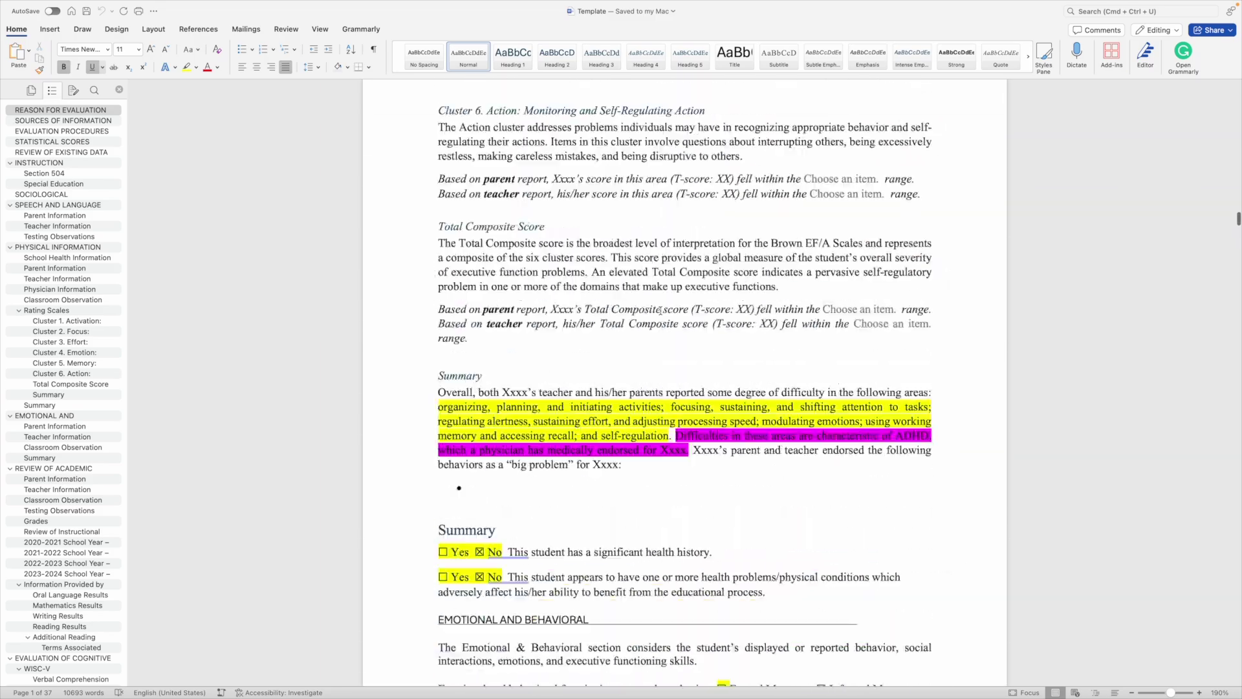
{"action": "scroll", "coordinate": [661, 310], "scroll_direction": "down", "scroll_amount": 20}
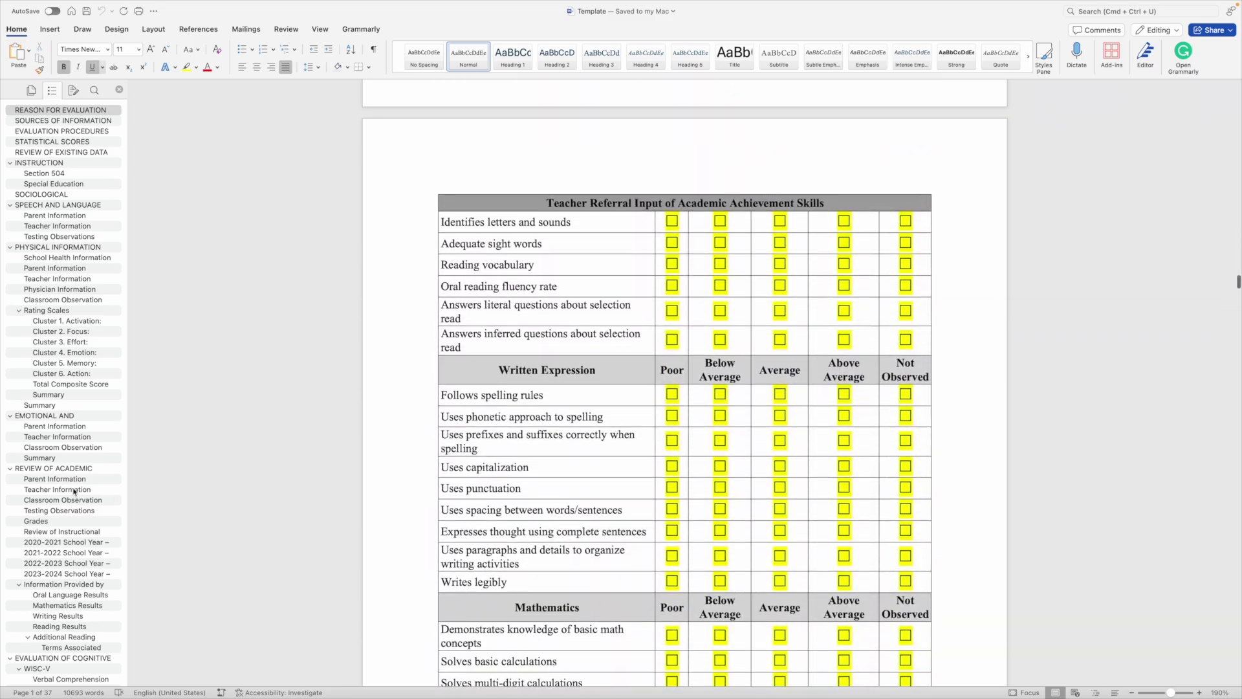
{"action": "left_click", "coordinate": [65, 594]}
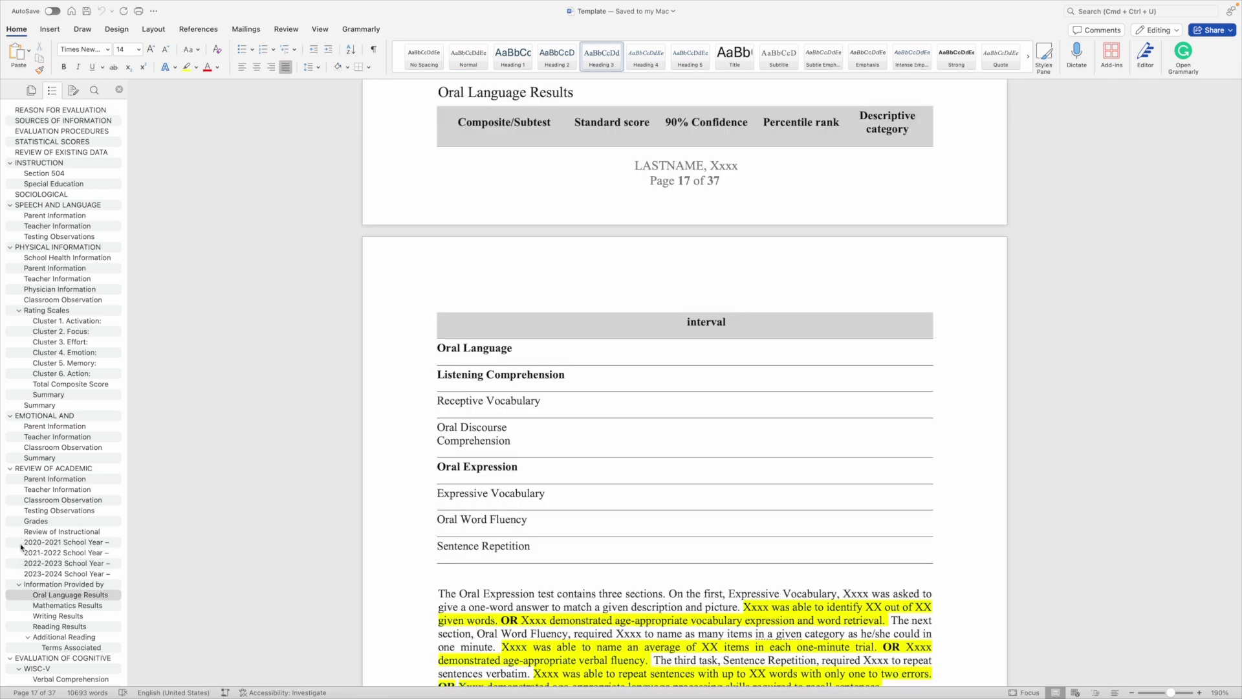
{"action": "left_click", "coordinate": [66, 321]}
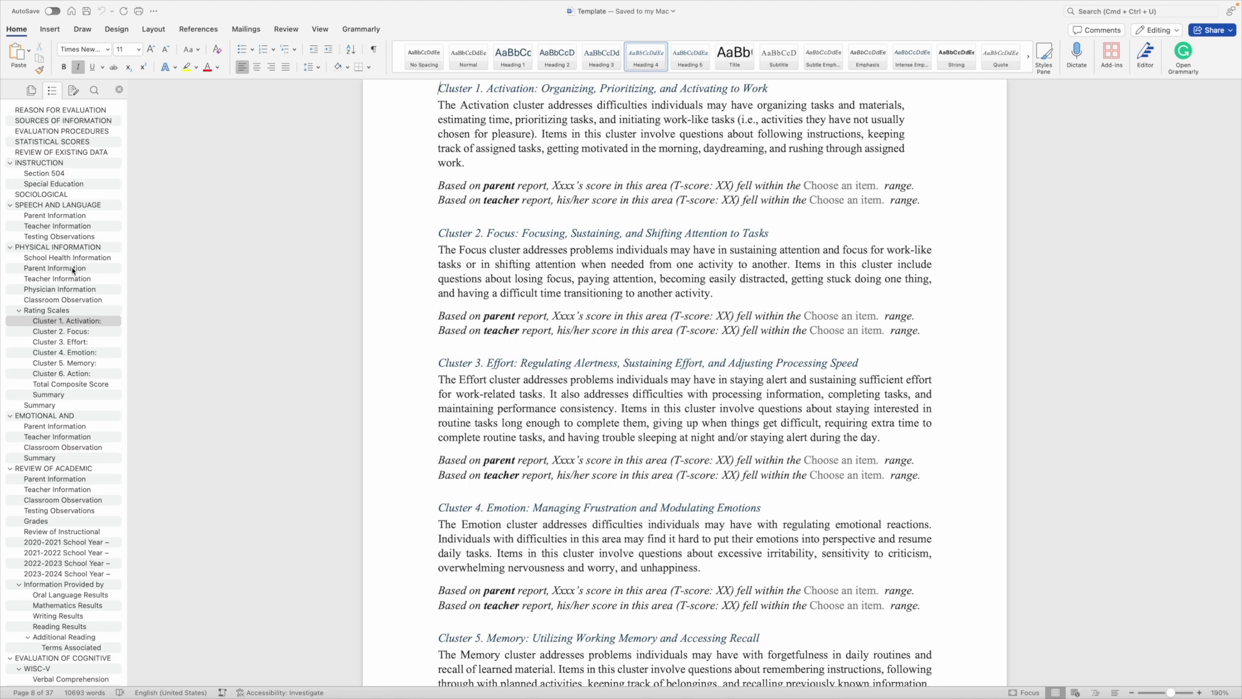
{"action": "scroll", "coordinate": [74, 272], "scroll_direction": "up", "scroll_amount": 1}
{"action": "scroll", "coordinate": [73, 272], "scroll_direction": "down", "scroll_amount": 1}
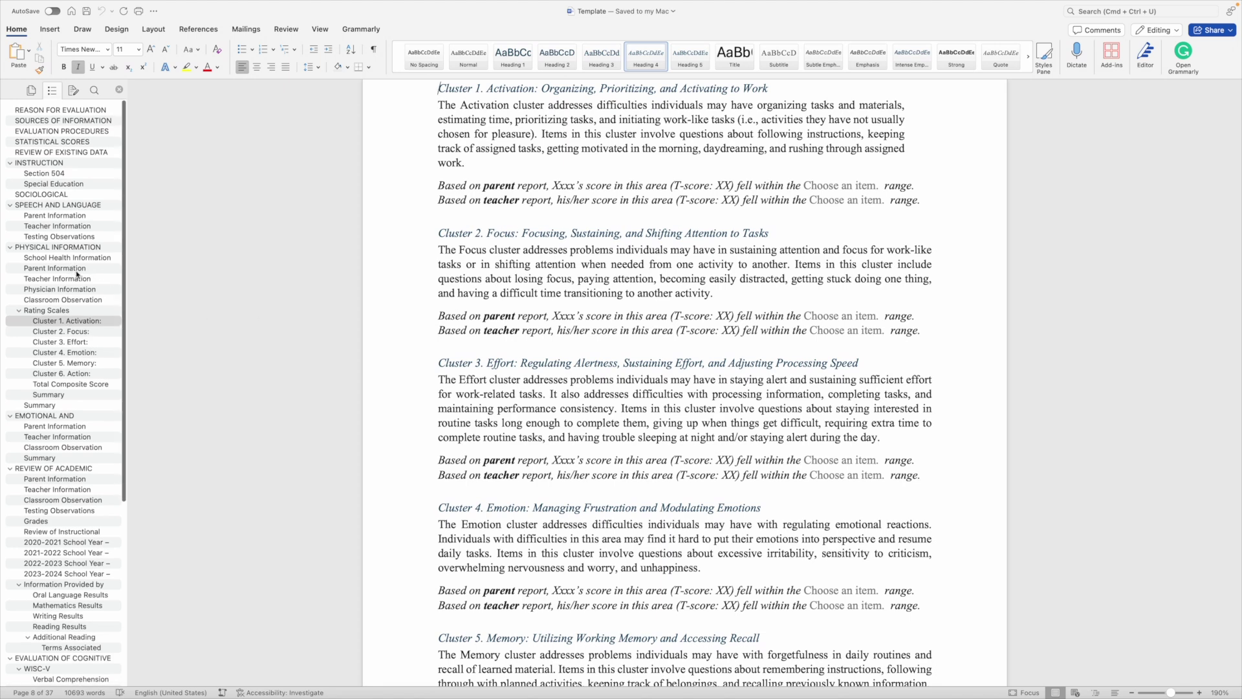
Update the Heading 1 style to match the formatting of the REASON FOR EVALUATION heading
{"action": "left_click", "coordinate": [61, 111]}
{"action": "scroll", "coordinate": [677, 377], "scroll_direction": "up", "scroll_amount": 6}
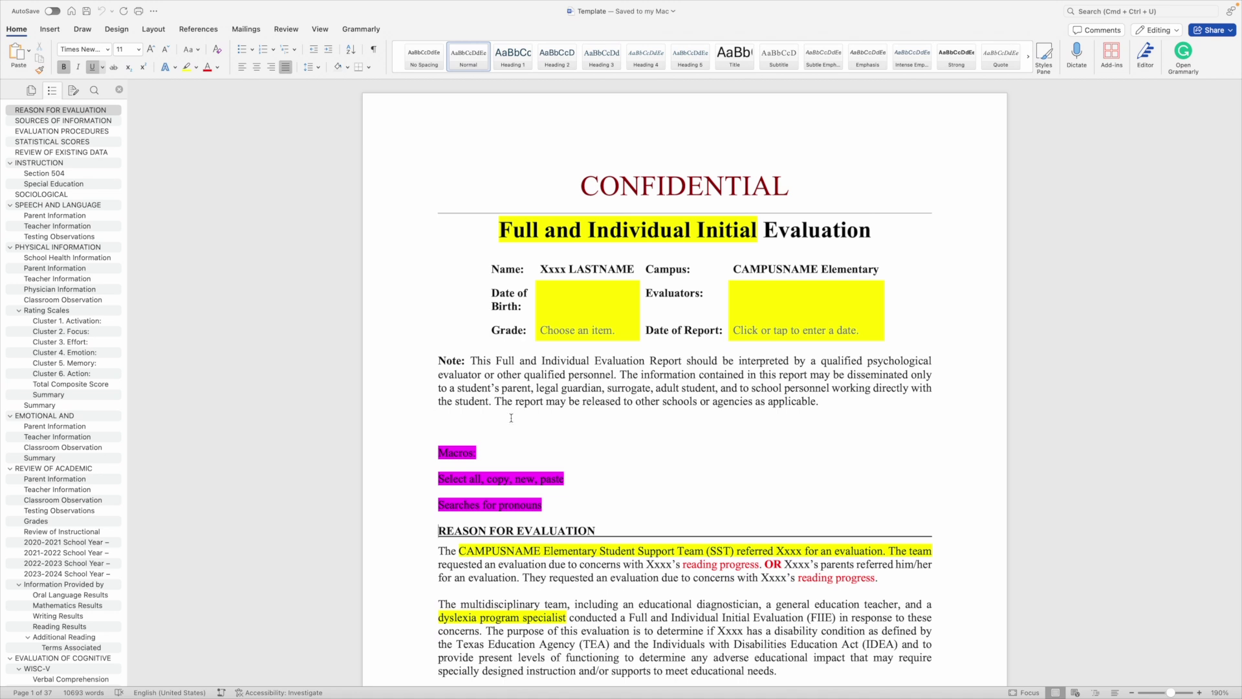
{"action": "left_click", "coordinate": [479, 530]}
{"action": "right_click", "coordinate": [514, 55]}
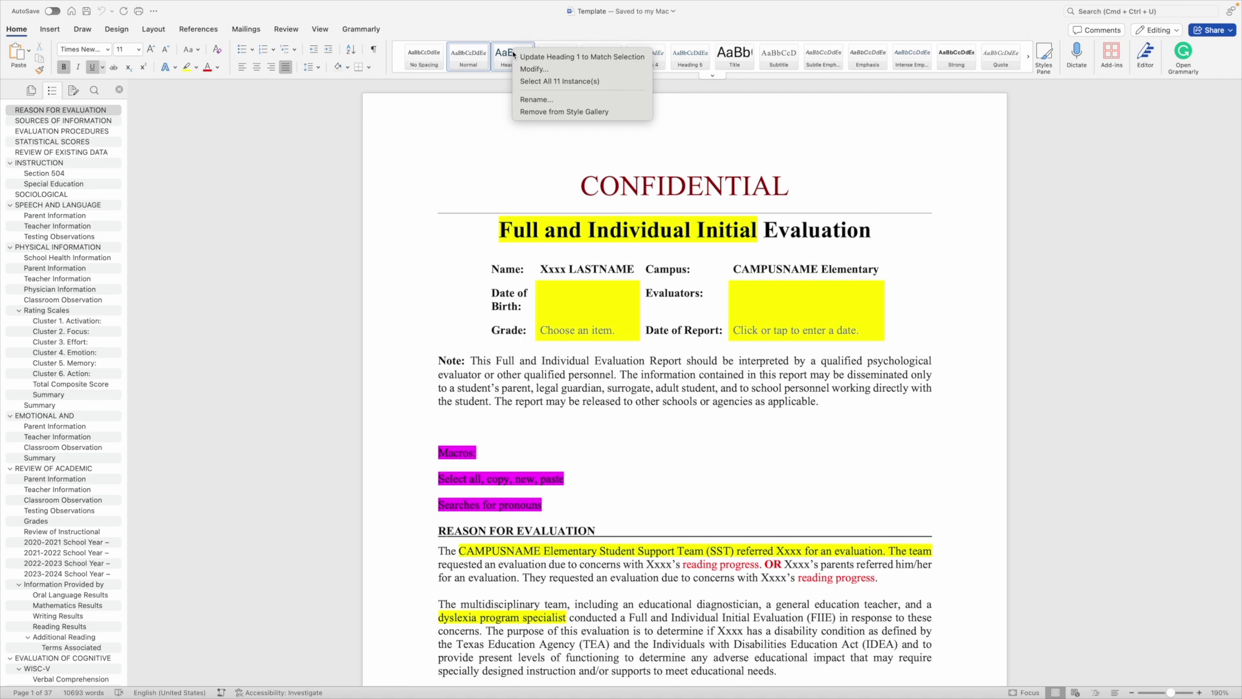
{"action": "left_click", "coordinate": [546, 56]}
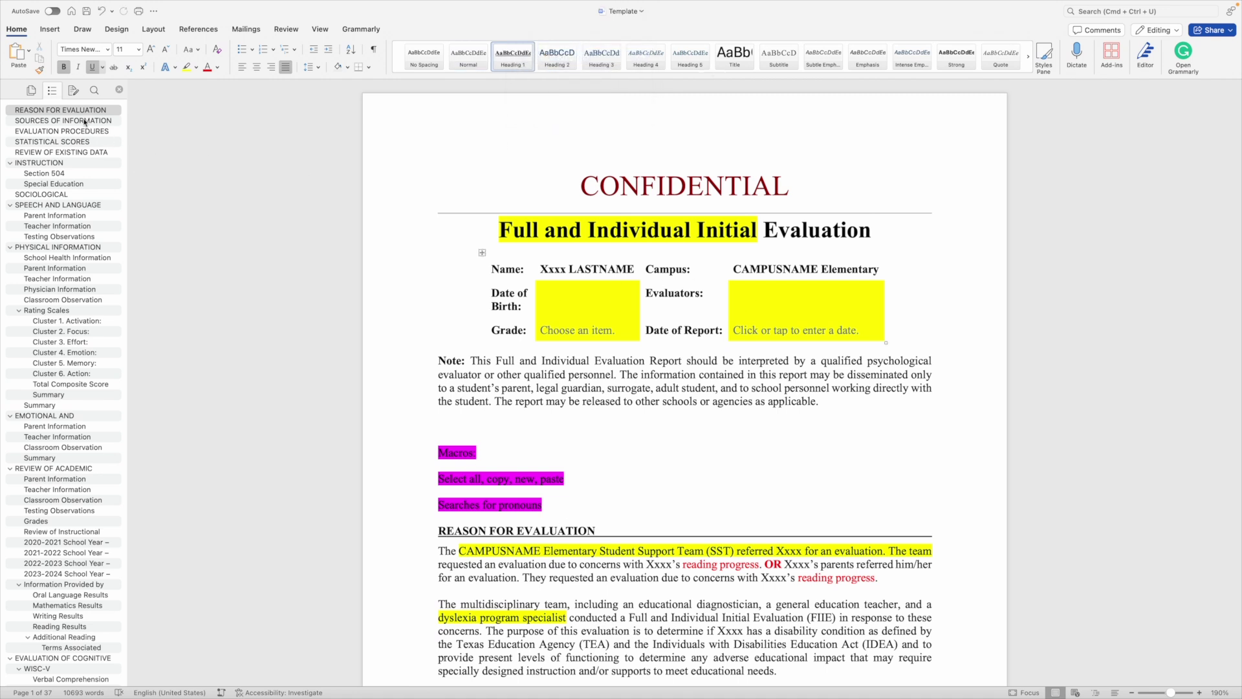
Modify the Heading 3 style used by the Parent Information subheading to 11 pt, bold, with the Automatic font color
{"action": "left_click", "coordinate": [39, 174]}
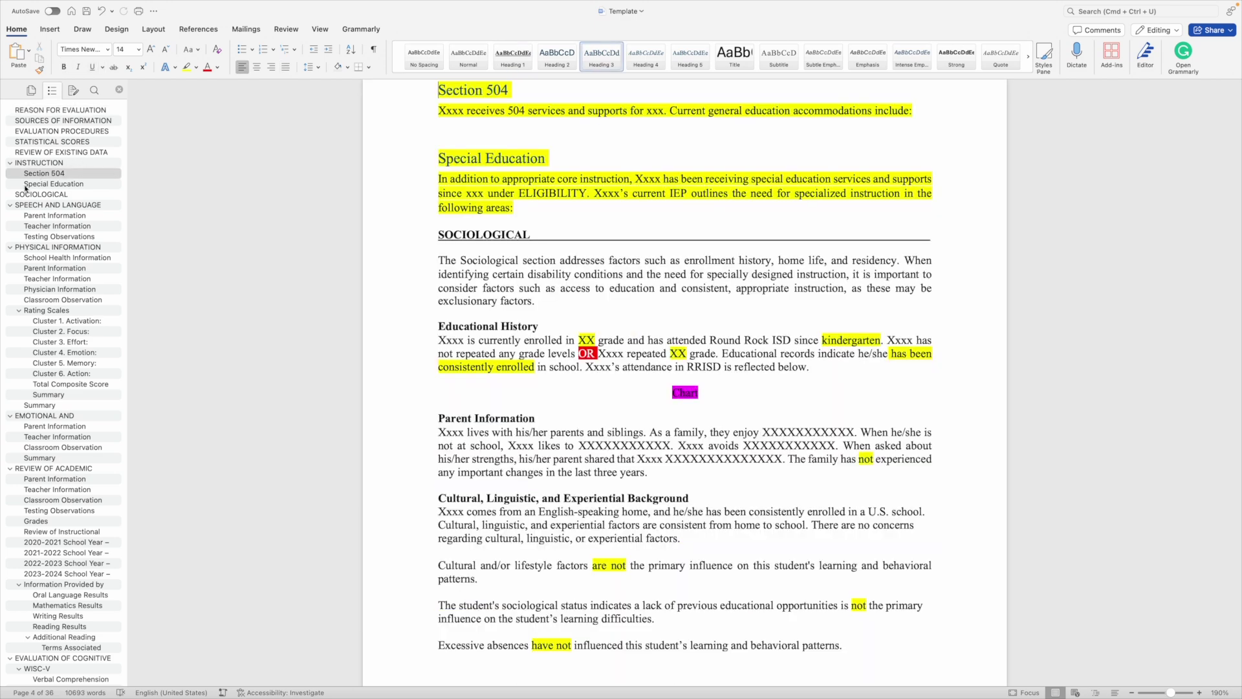
{"action": "scroll", "coordinate": [493, 150], "scroll_direction": "up", "scroll_amount": 3}
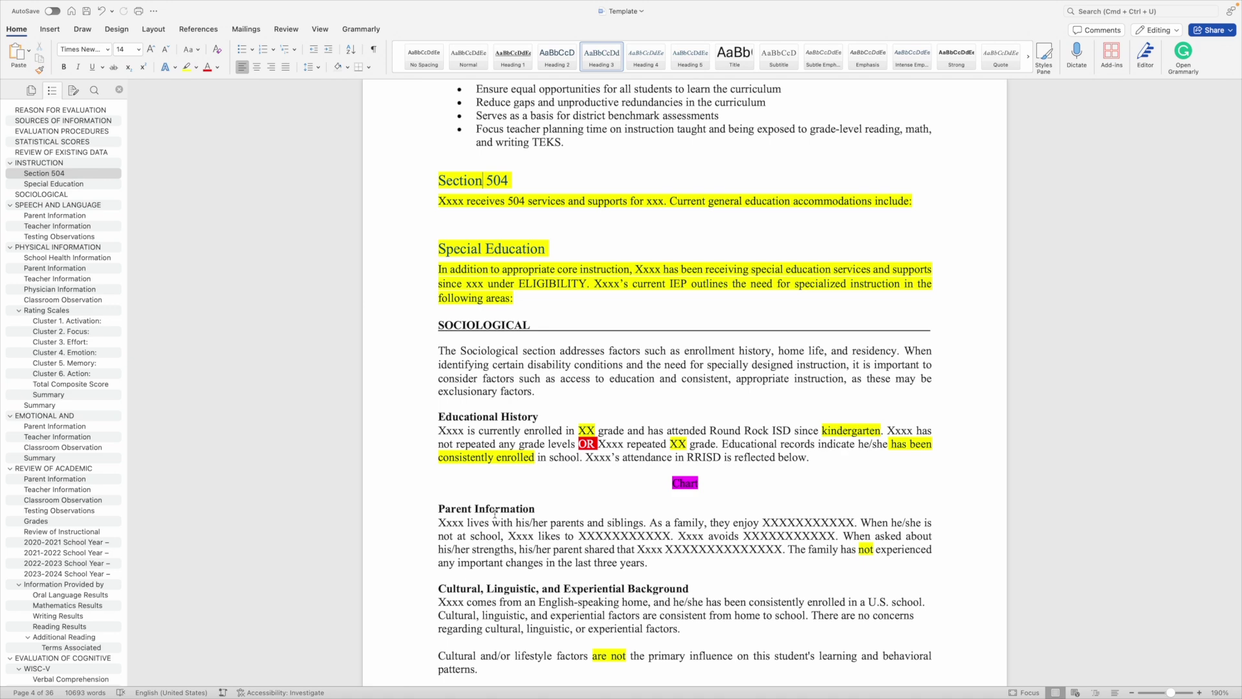
{"action": "scroll", "coordinate": [495, 513], "scroll_direction": "down", "scroll_amount": 10}
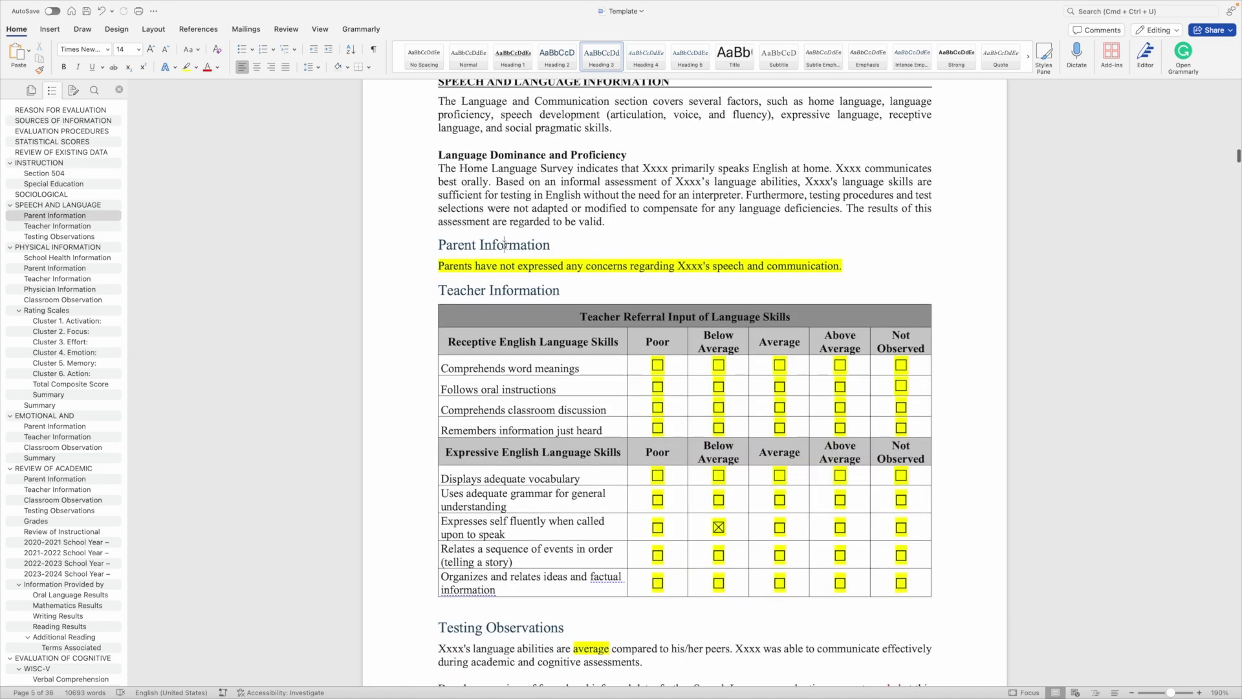
{"action": "triple_click", "coordinate": [505, 243]}
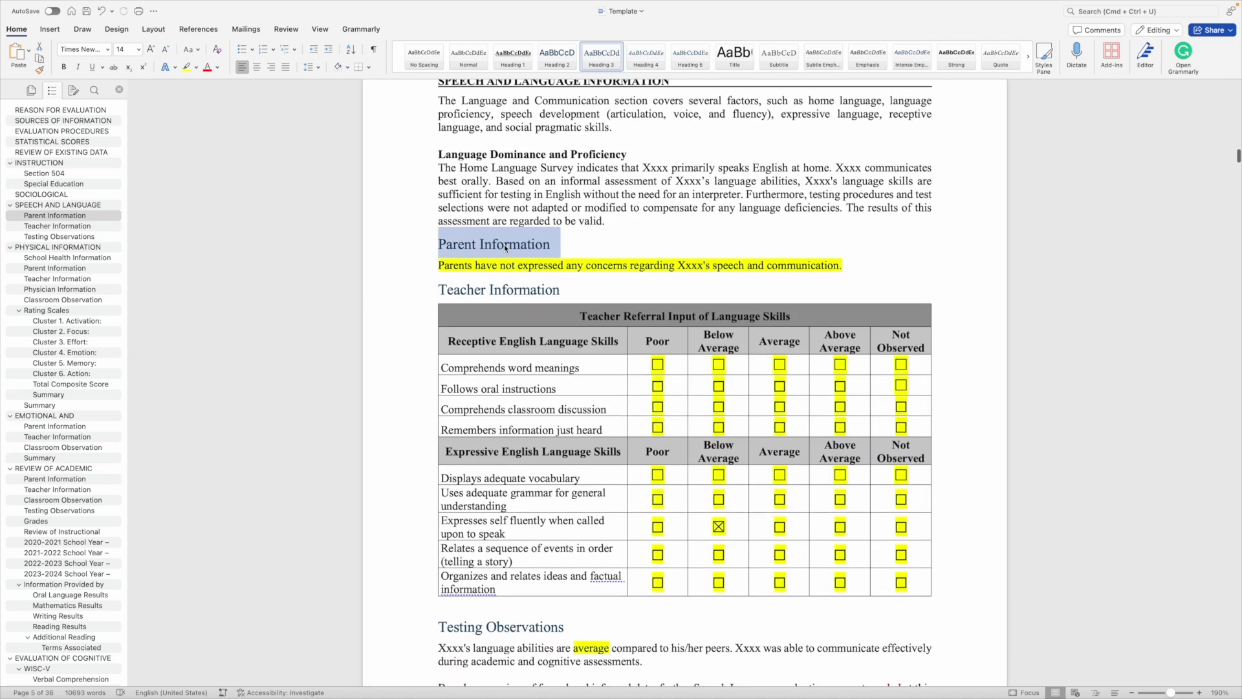
{"action": "right_click", "coordinate": [599, 58]}
{"action": "left_click", "coordinate": [631, 73]}
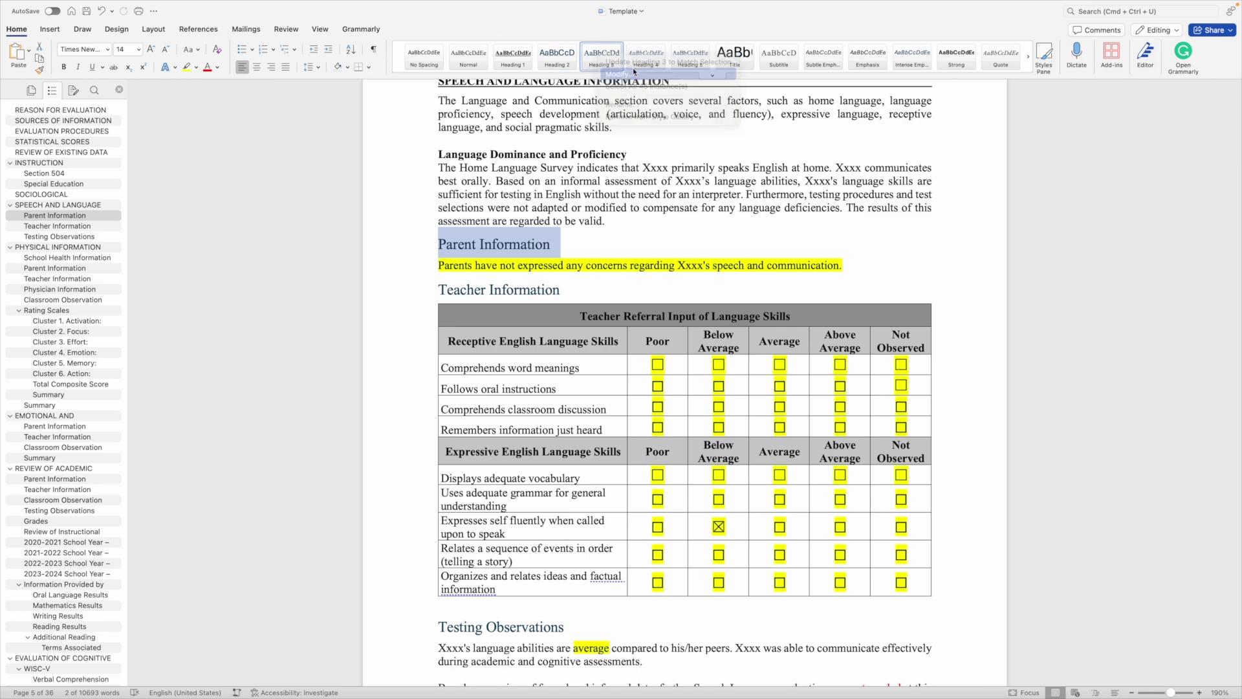
{"action": "left_click_drag", "start_coordinate": [554, 97], "coordinate": [799, 103]}
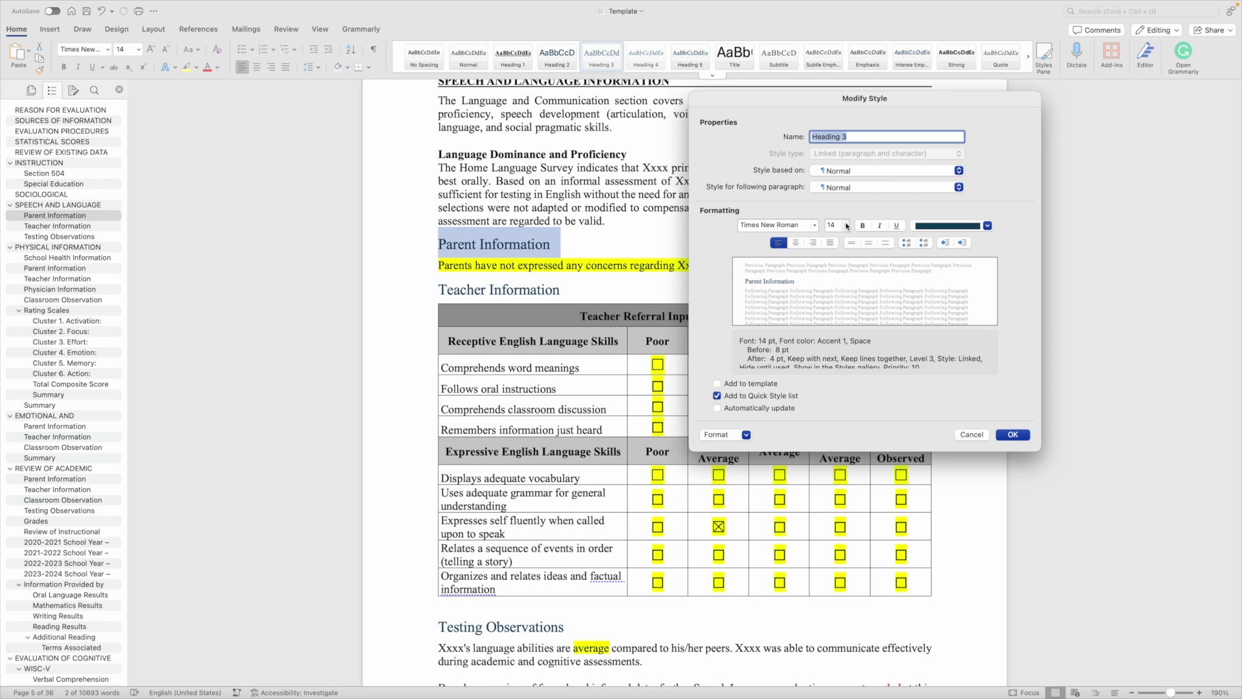
{"action": "left_click", "coordinate": [846, 226]}
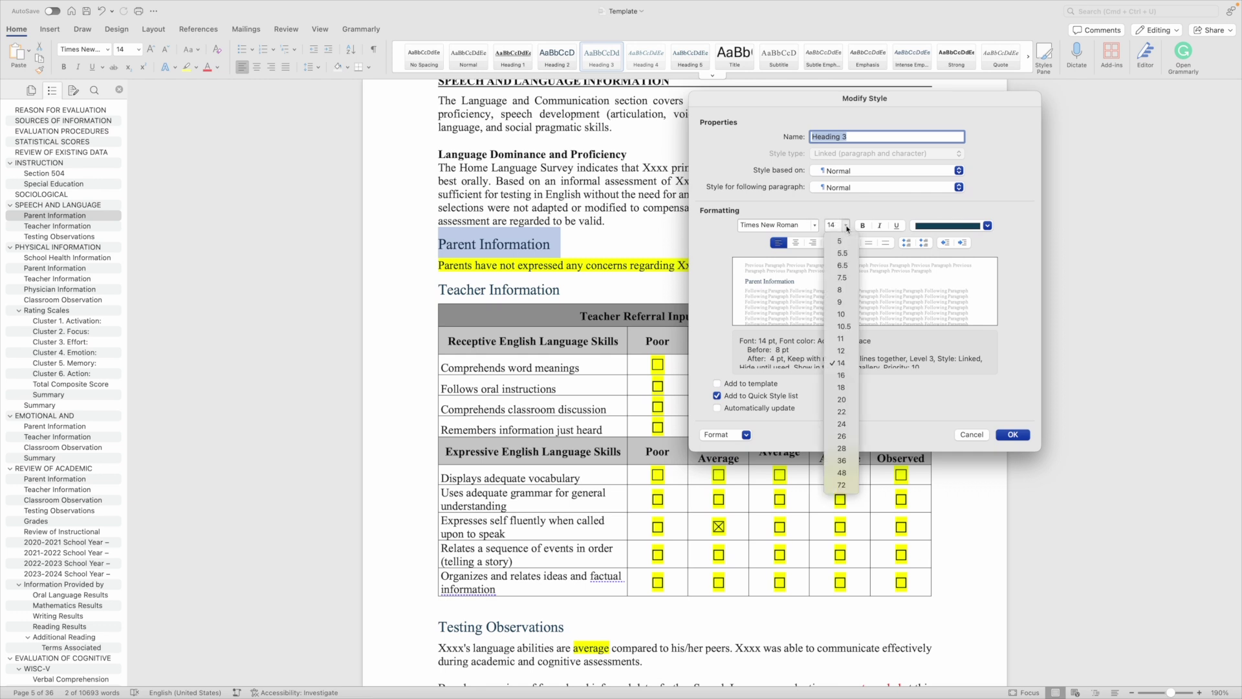
{"action": "left_click", "coordinate": [848, 339]}
{"action": "left_click", "coordinate": [863, 225]}
{"action": "left_click", "coordinate": [985, 225]}
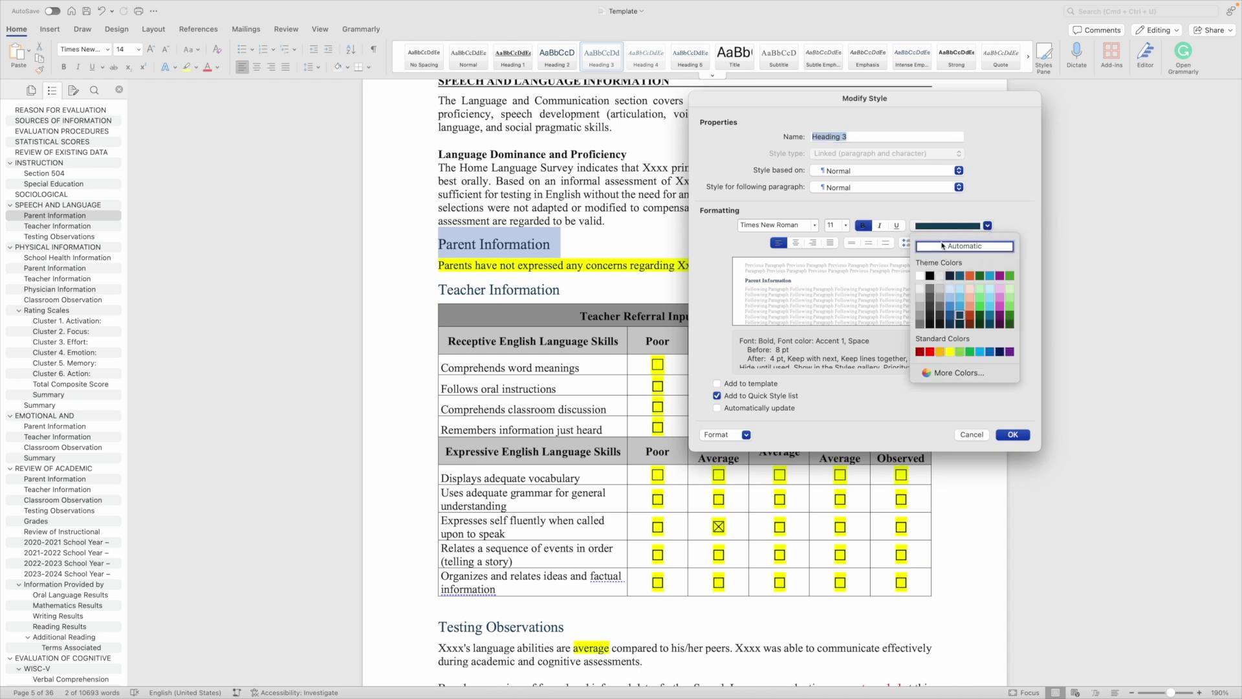
{"action": "left_click", "coordinate": [983, 246]}
{"action": "left_click", "coordinate": [1011, 435]}
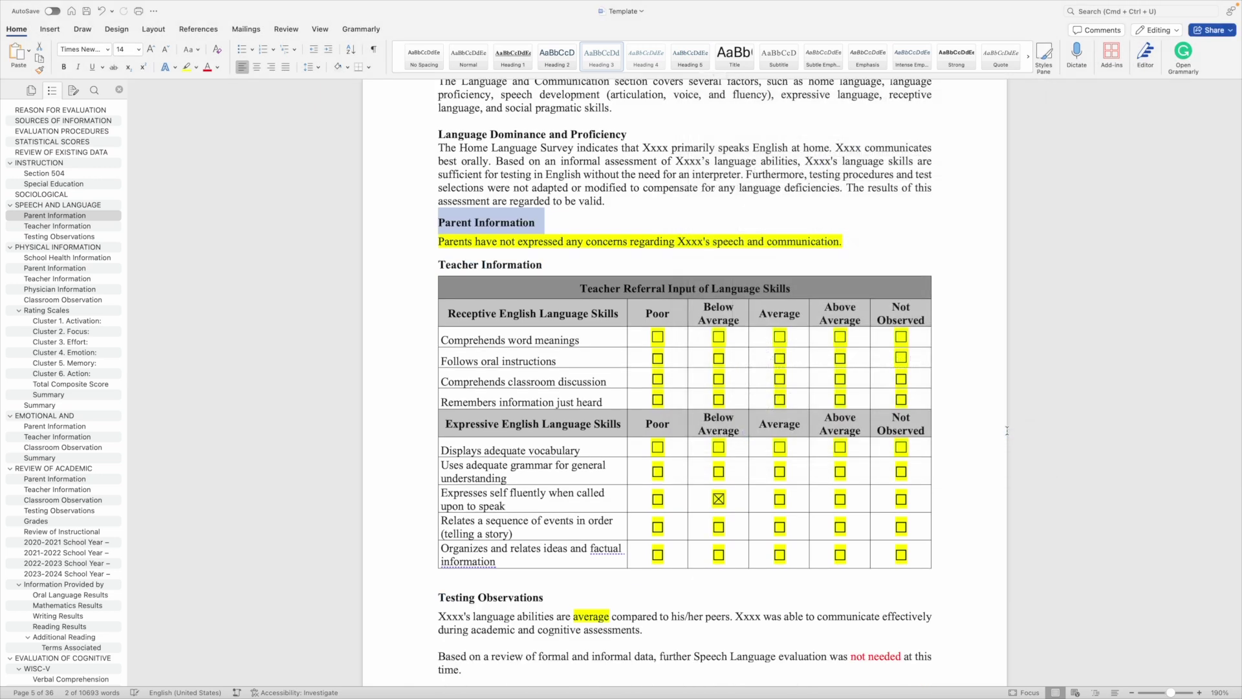
Check the subheading formatting in the Speech and Language and Sociological sections, including Teacher Information and Educational History
{"action": "left_click", "coordinate": [502, 264]}
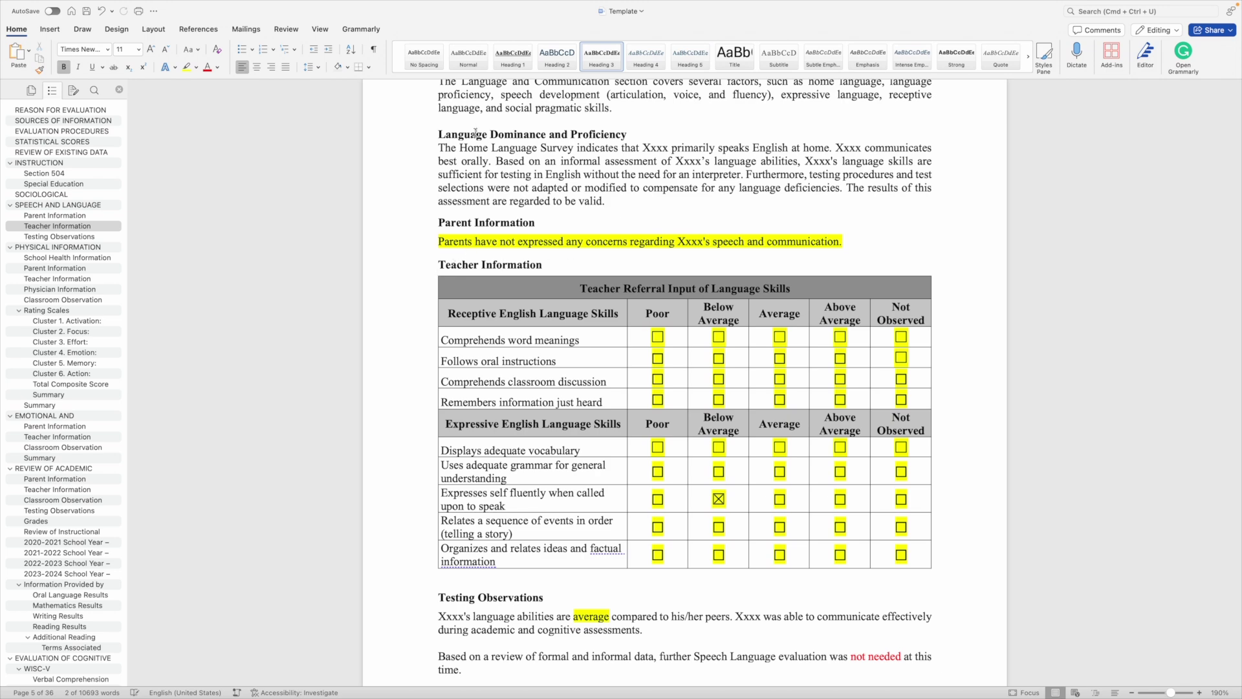
{"action": "scroll", "coordinate": [313, 335], "scroll_direction": "down", "scroll_amount": 5}
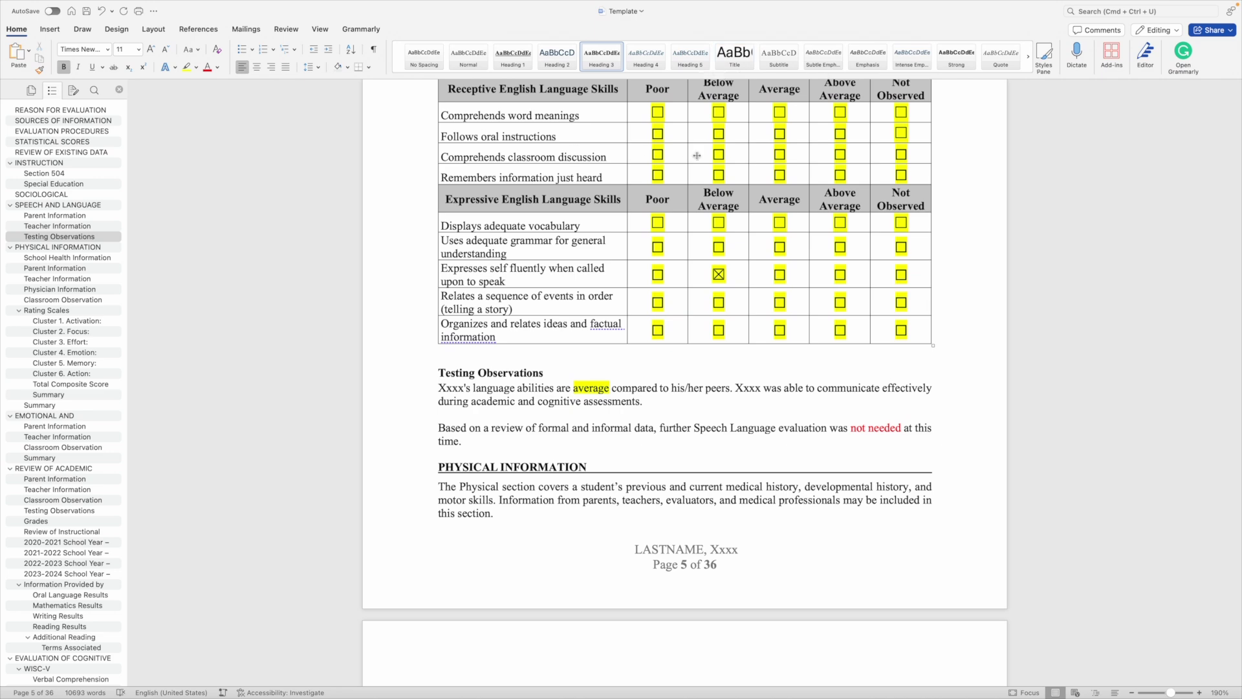
{"action": "scroll", "coordinate": [596, 199], "scroll_direction": "up", "scroll_amount": 15}
{"action": "left_click", "coordinate": [517, 304]}
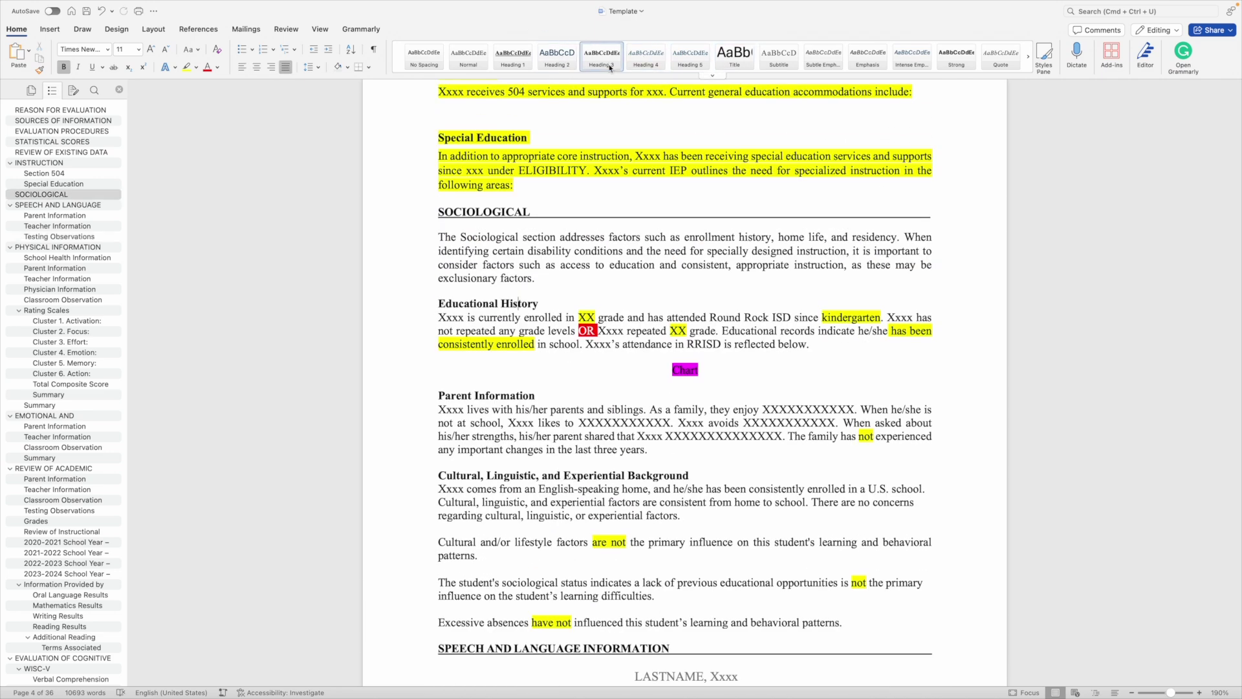
{"action": "scroll", "coordinate": [64, 323], "scroll_direction": "down", "scroll_amount": 3}
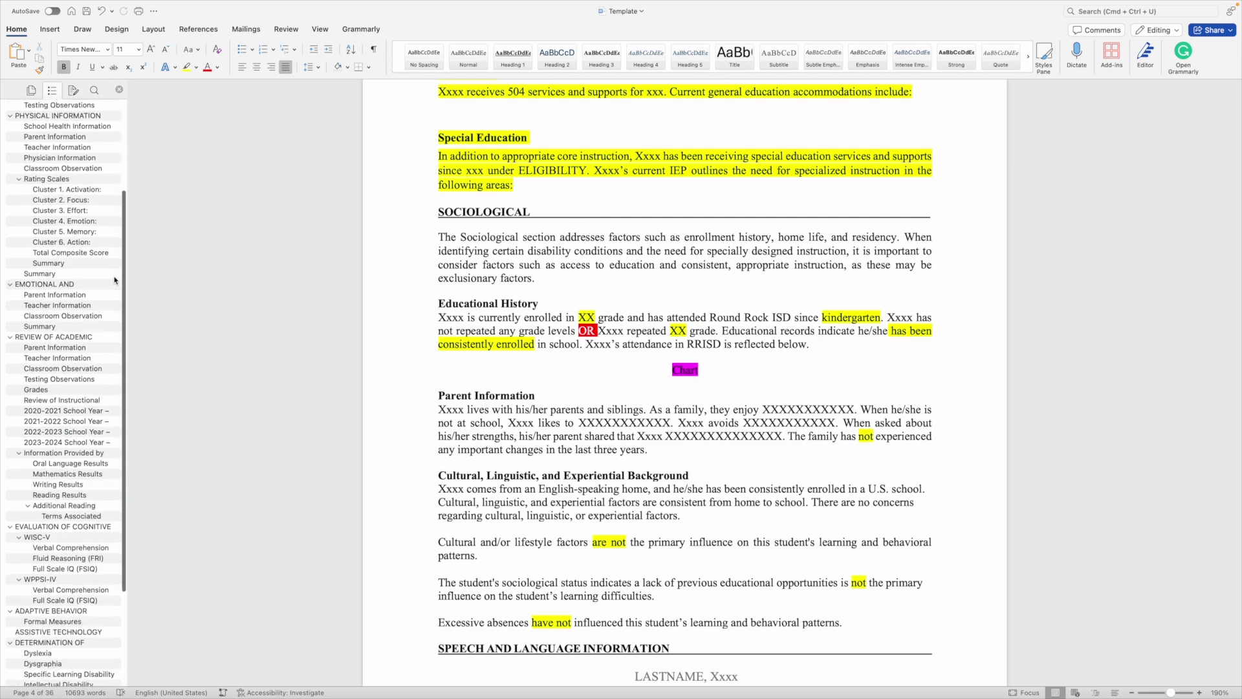
Jump to the Speech and Language, Rating Scales and Physical Information sections, and try collapsing and expanding Rating Scales in the outline
{"action": "left_click", "coordinate": [24, 231]}
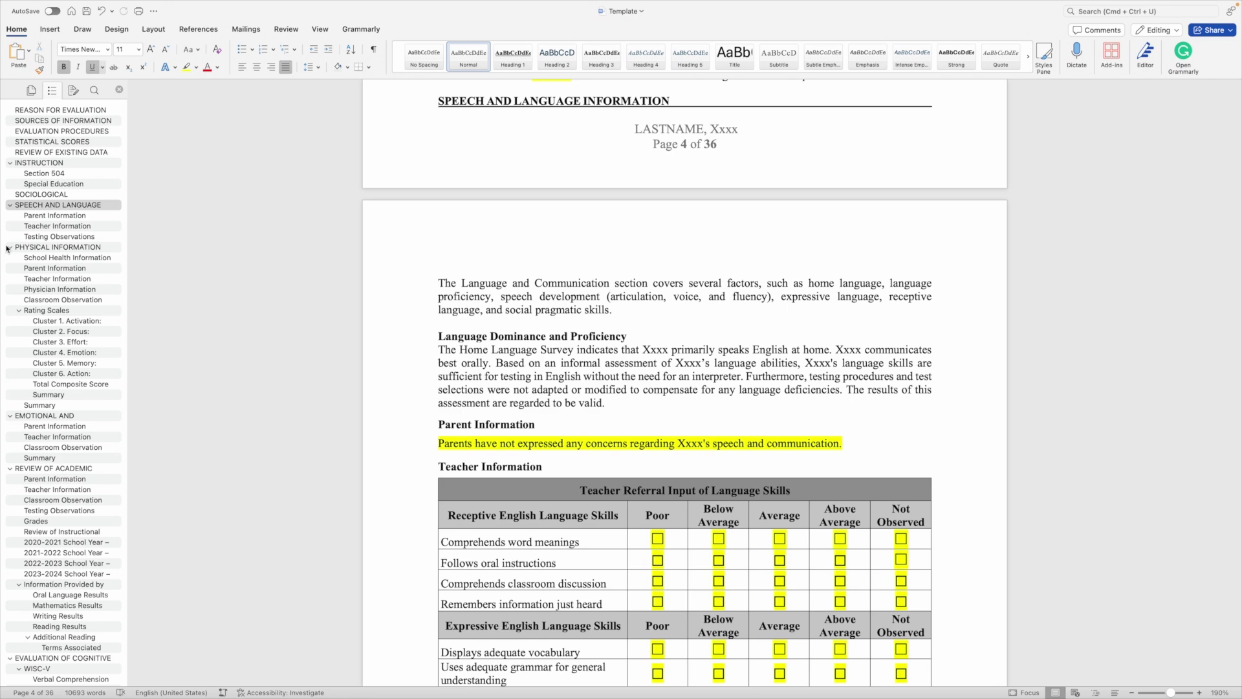
{"action": "left_click", "coordinate": [51, 314]}
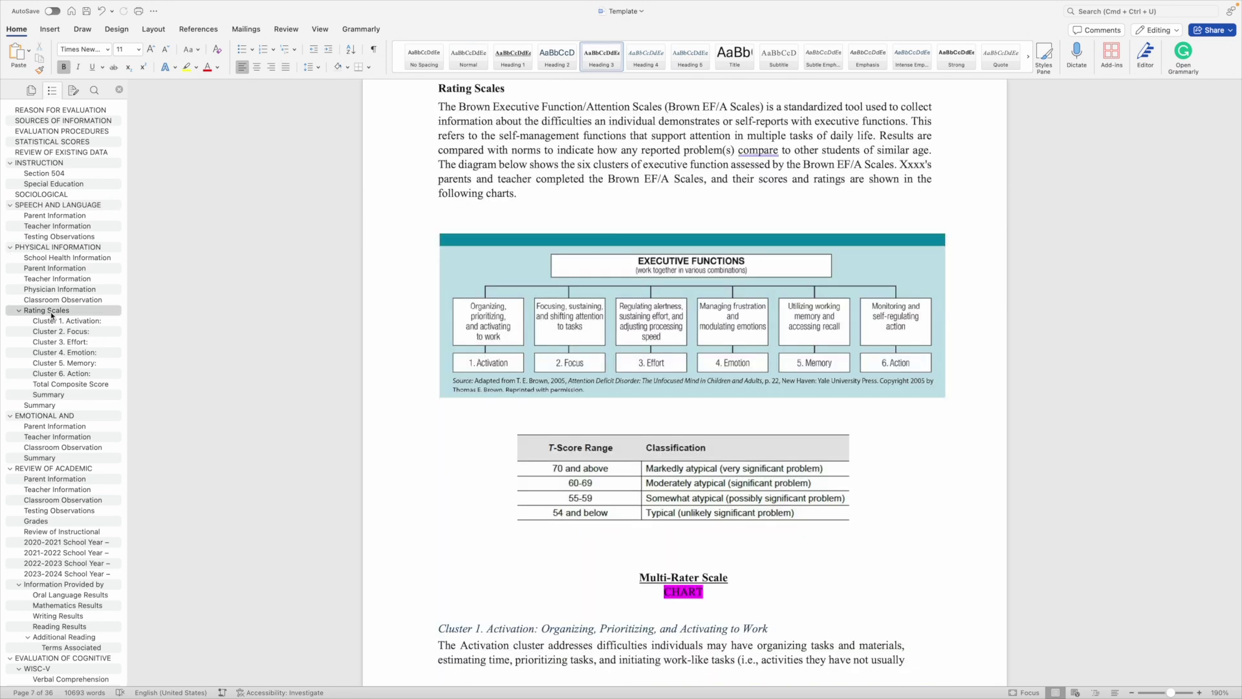
{"action": "right_click", "coordinate": [52, 315]}
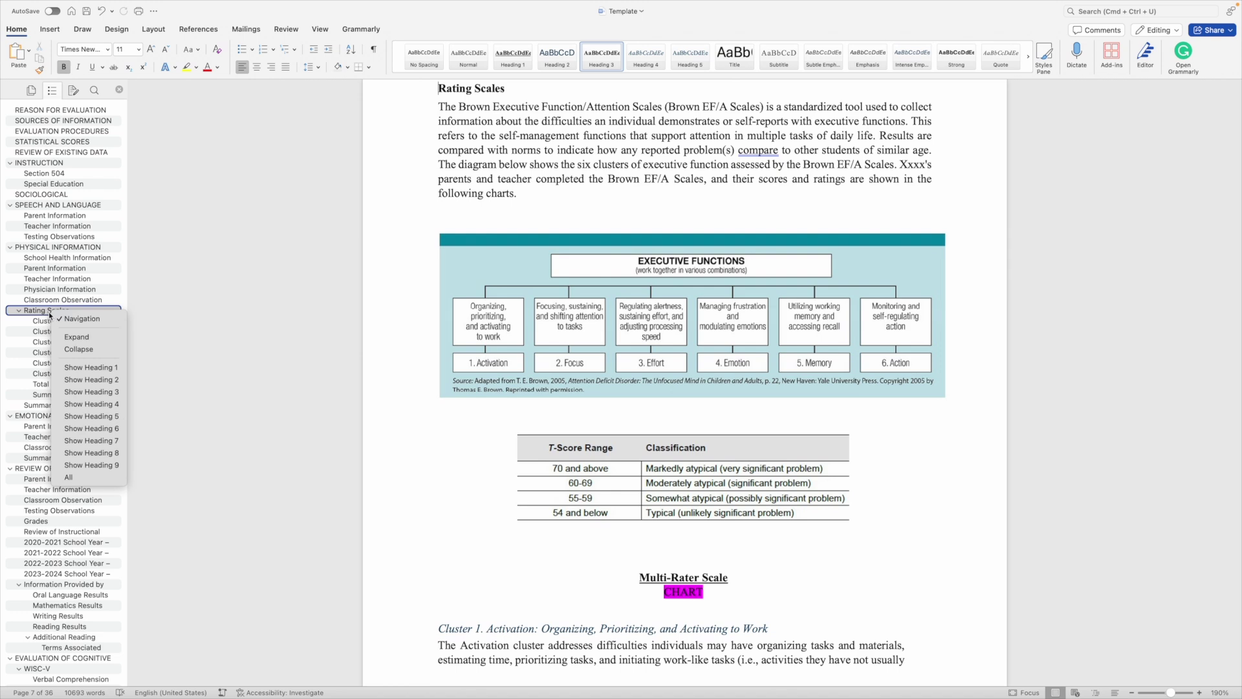
{"action": "left_click", "coordinate": [49, 292]}
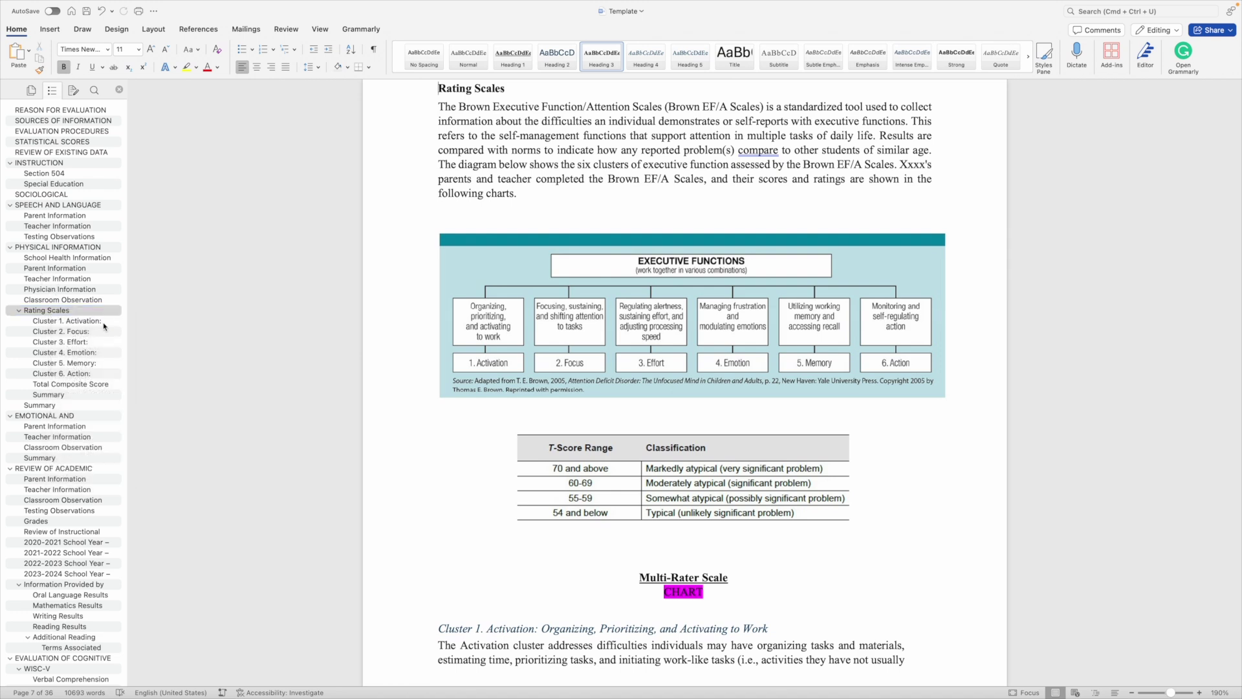
{"action": "left_click", "coordinate": [19, 311]}
{"action": "left_click", "coordinate": [19, 312]}
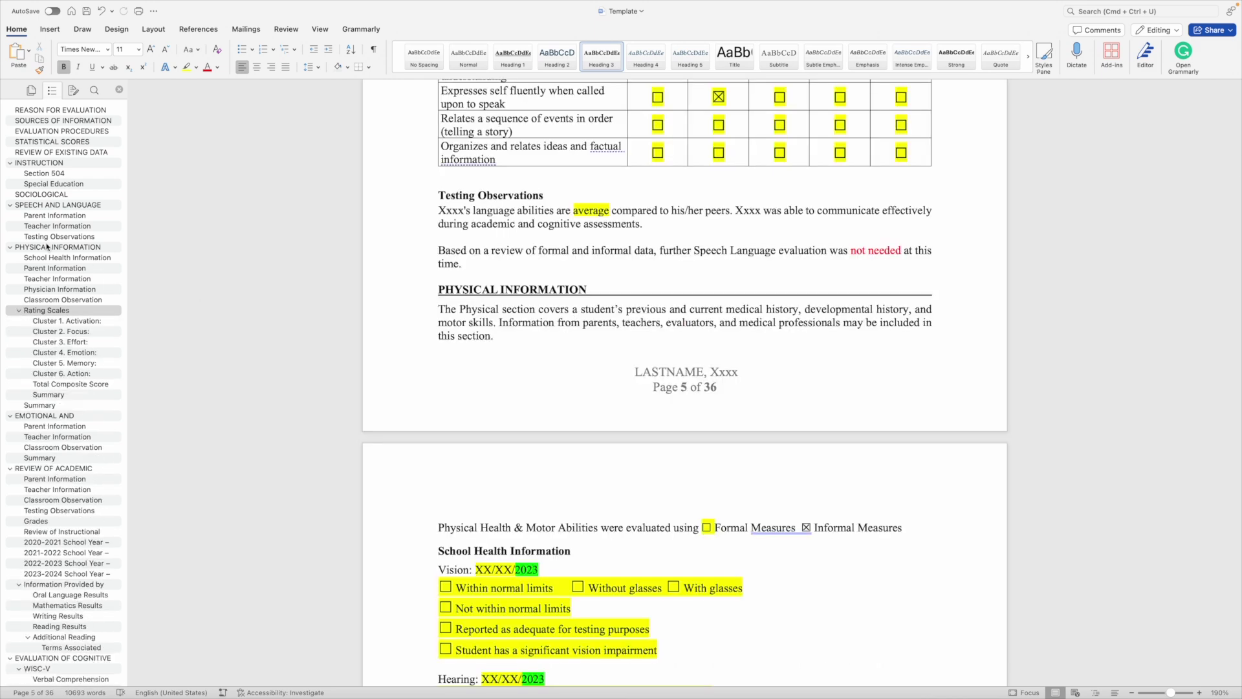
{"action": "scroll", "coordinate": [46, 211], "scroll_direction": "up", "scroll_amount": 2}
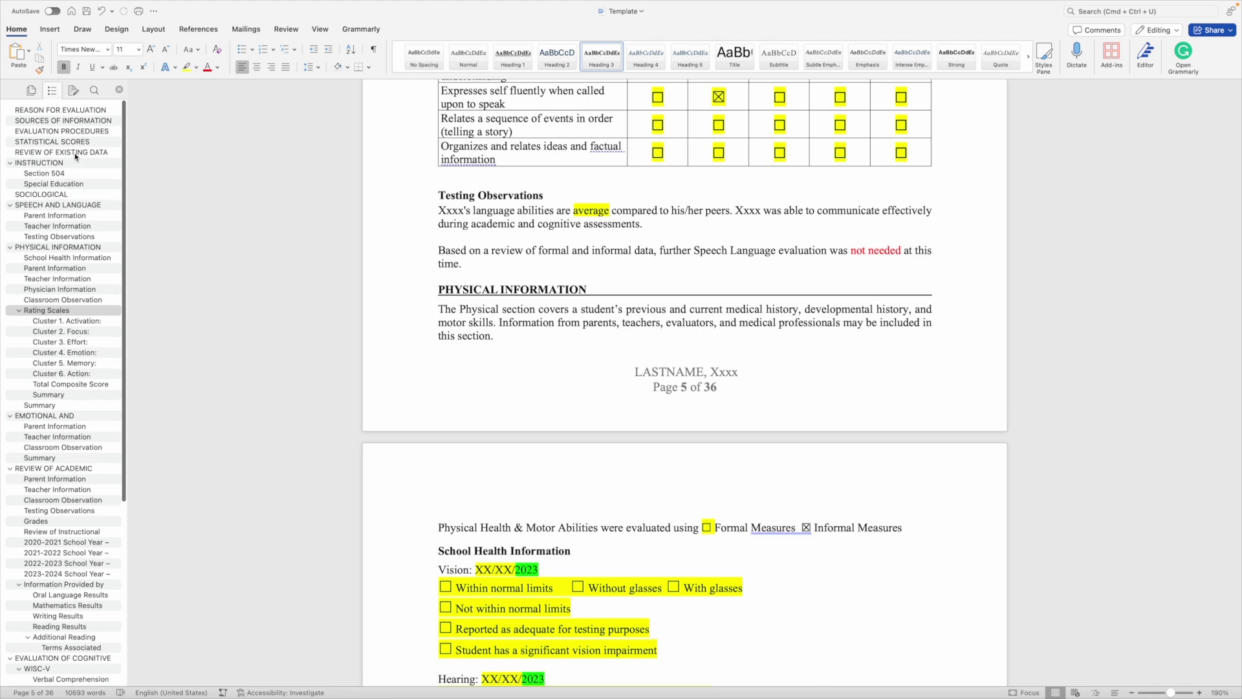